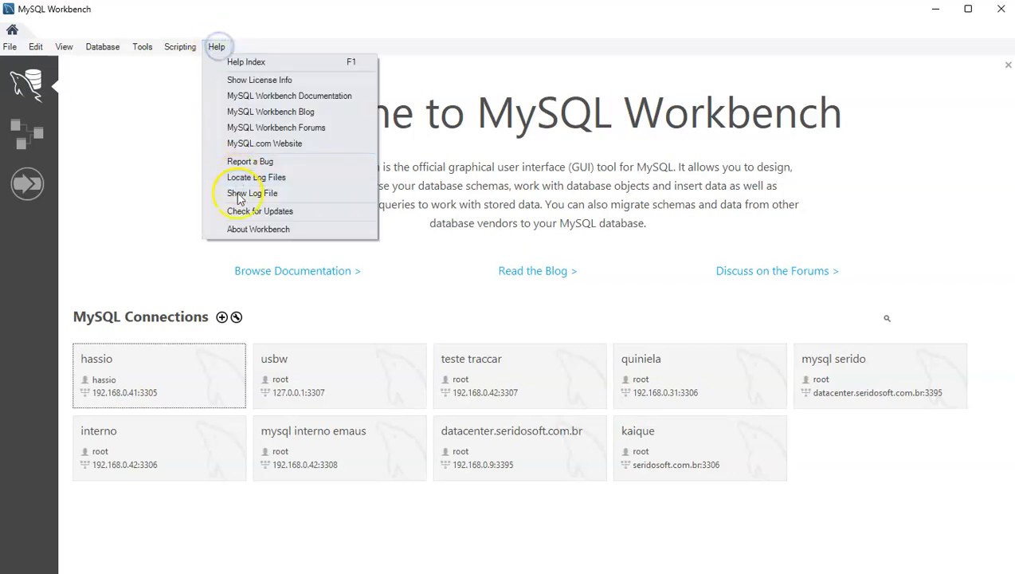
View the Workbench version information, then switch between the Models and Connections pages.
click(247, 232)
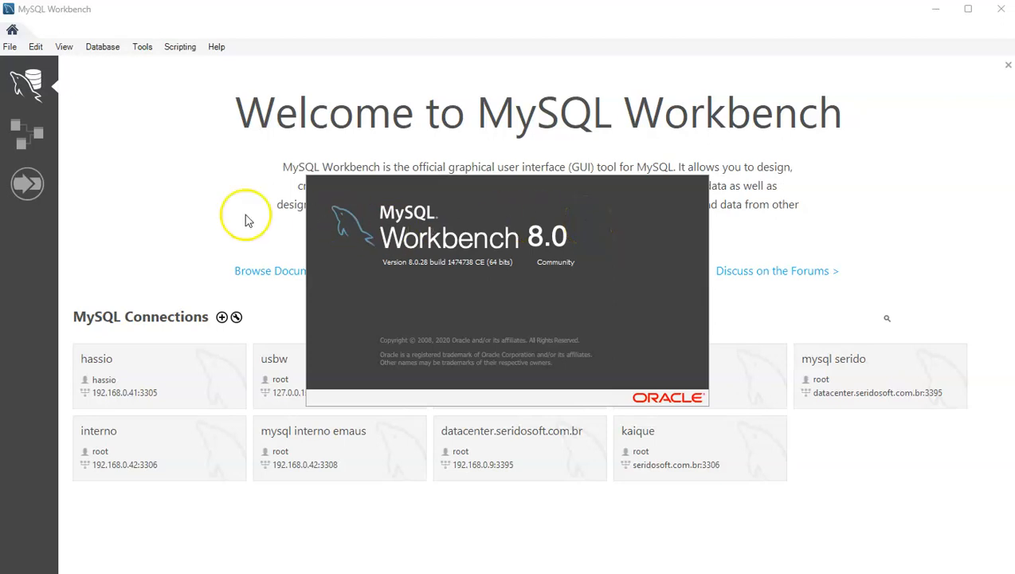
click(190, 216)
click(24, 137)
click(27, 86)
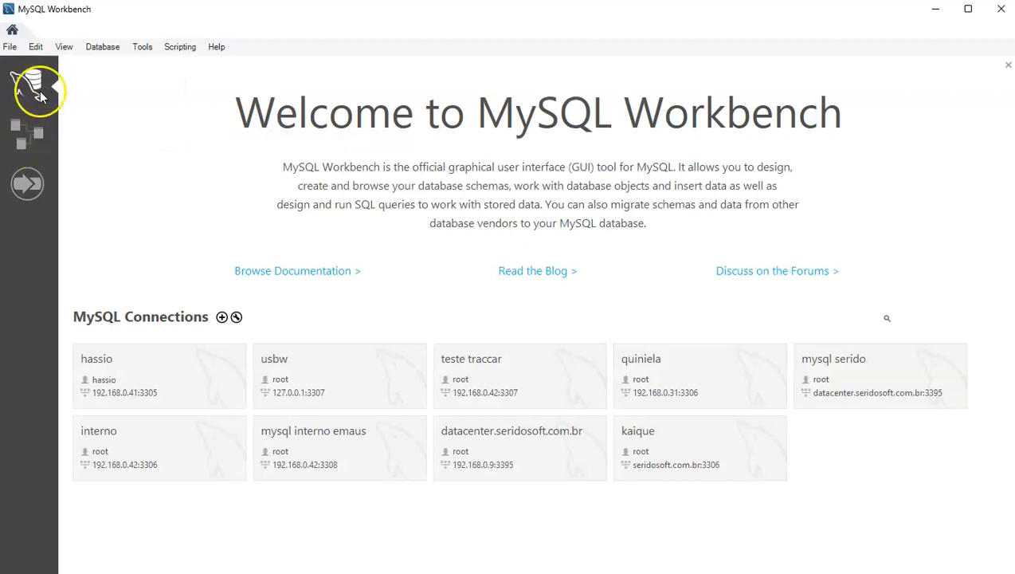
click(23, 137)
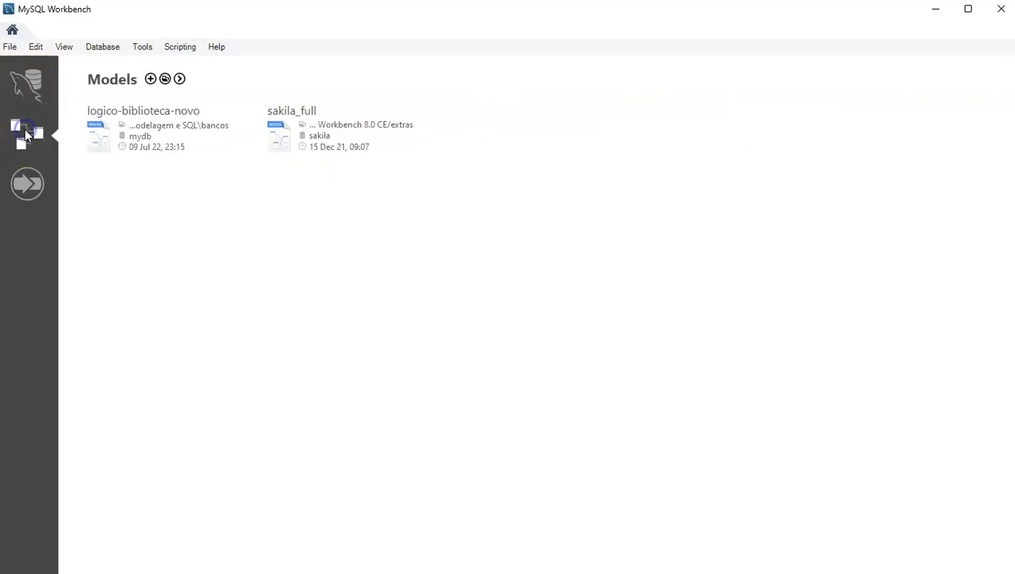
click(32, 88)
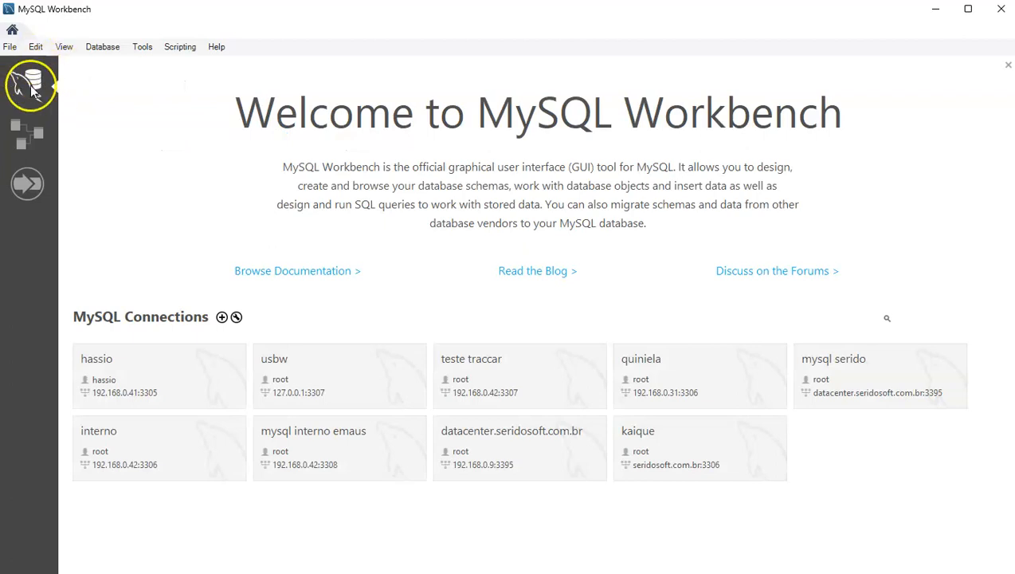
Try a new local server connection, test it, and cancel the setup after it fails.
click(224, 317)
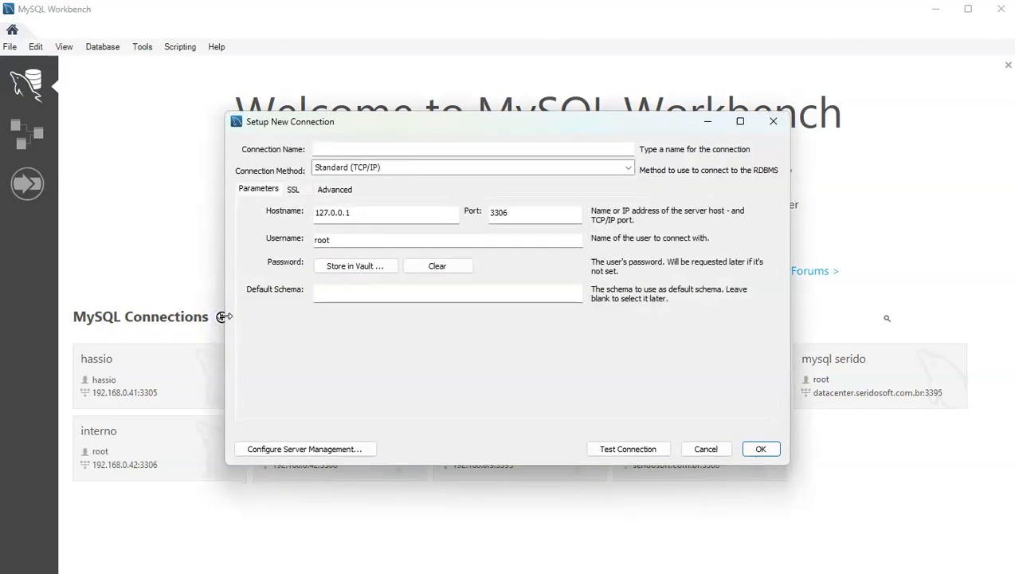
click(323, 149)
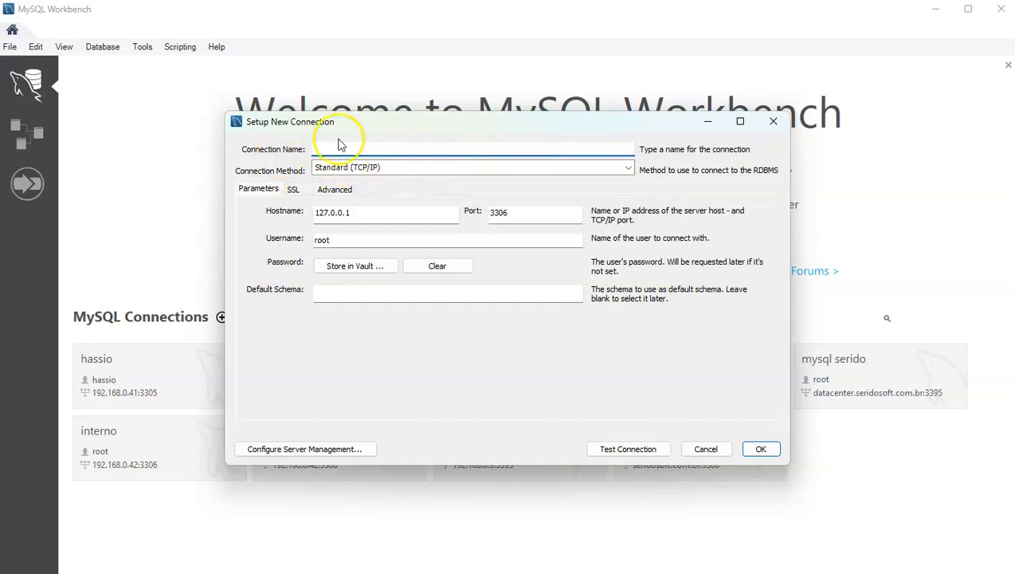
double_click(375, 213)
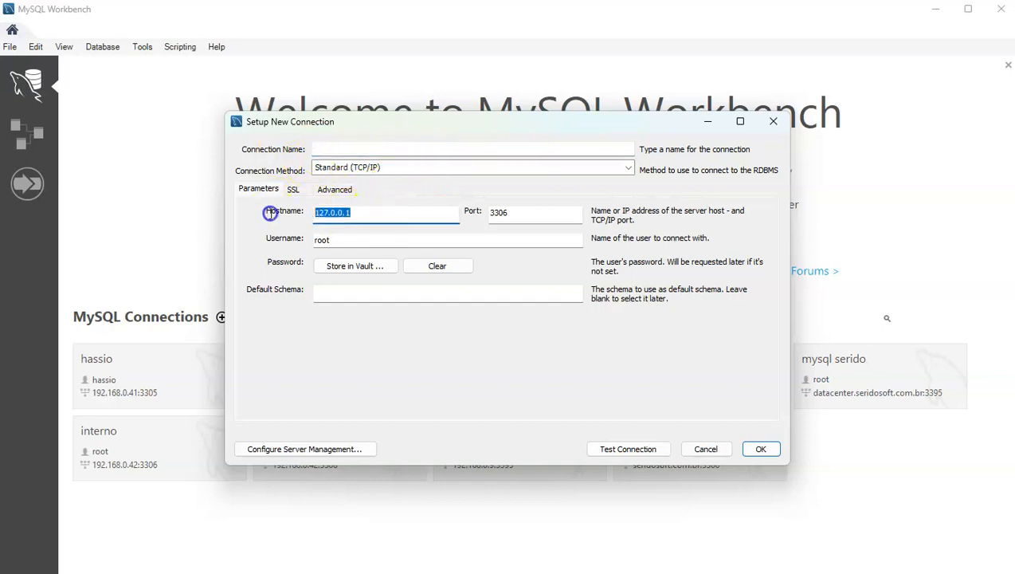
click(389, 213)
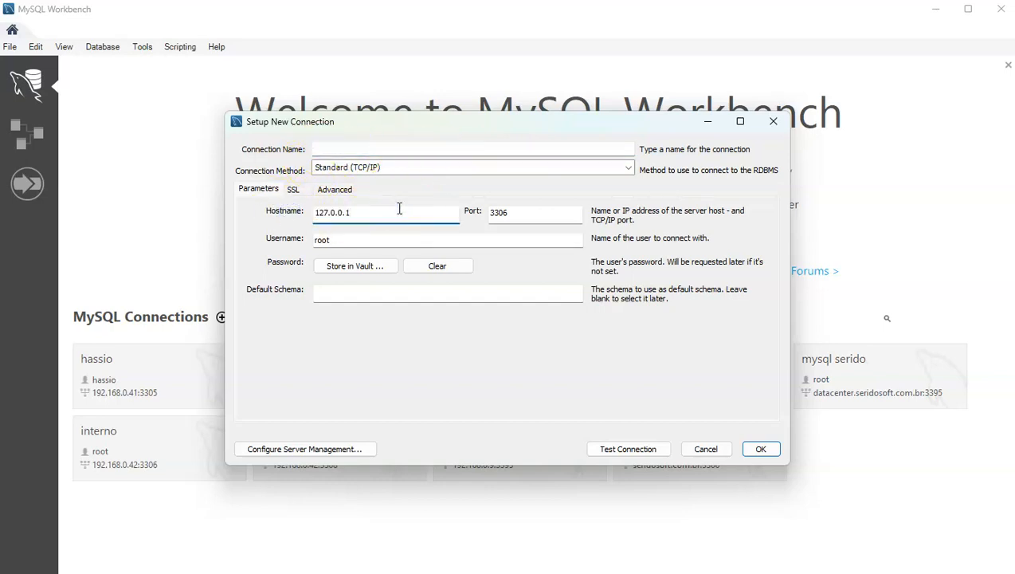
key(Tab)
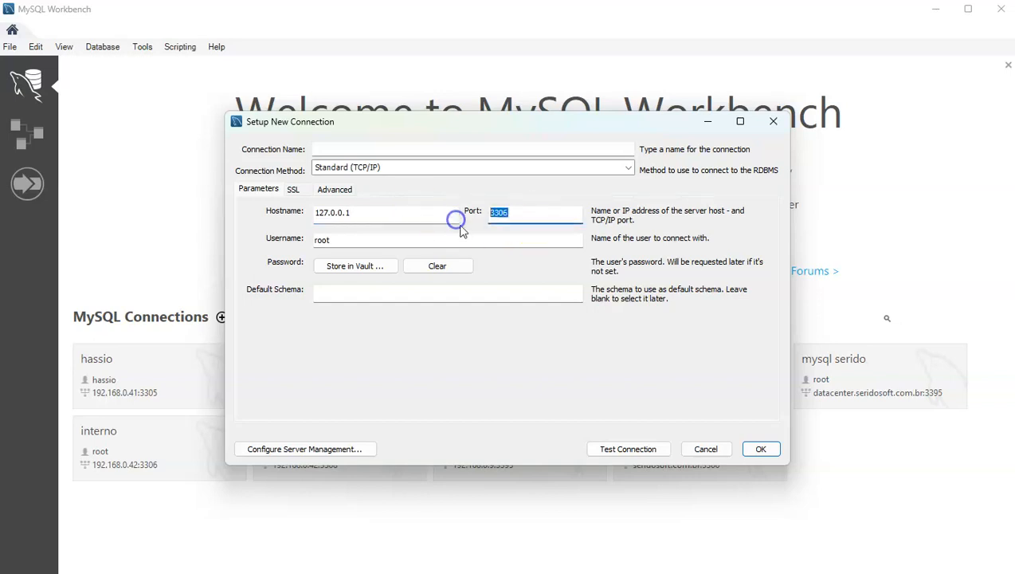
key(Tab)
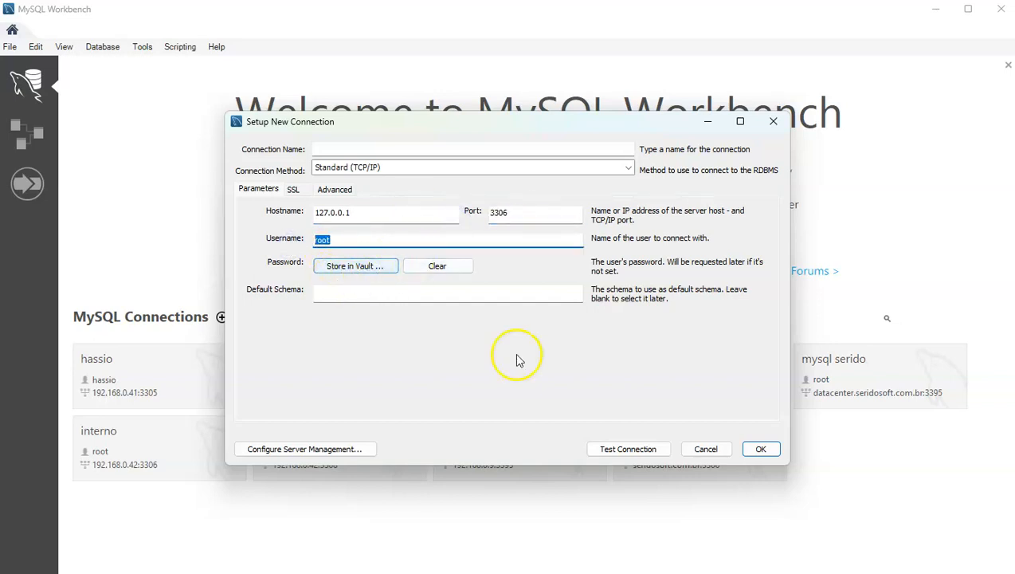
click(368, 271)
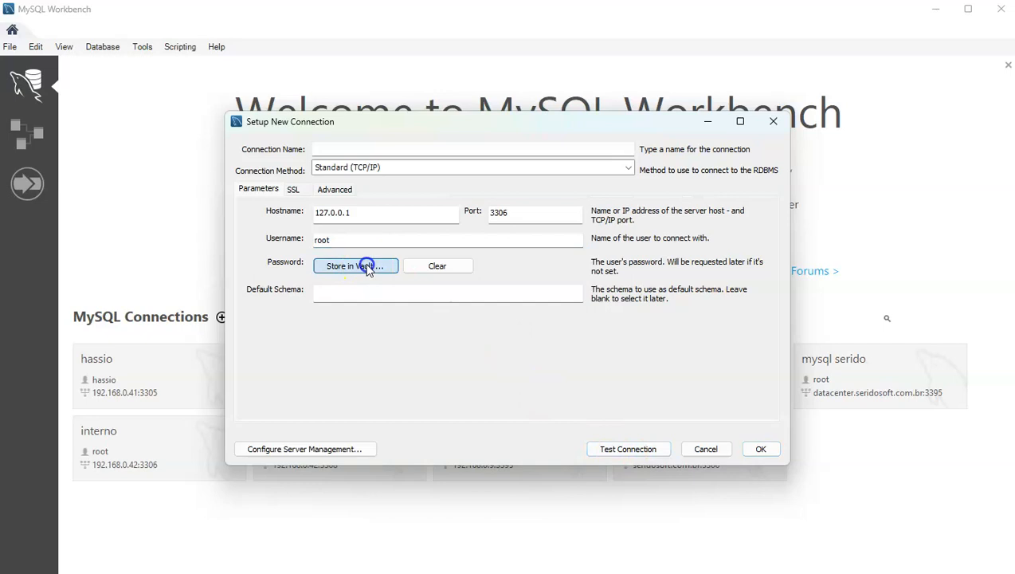
click(674, 302)
click(638, 451)
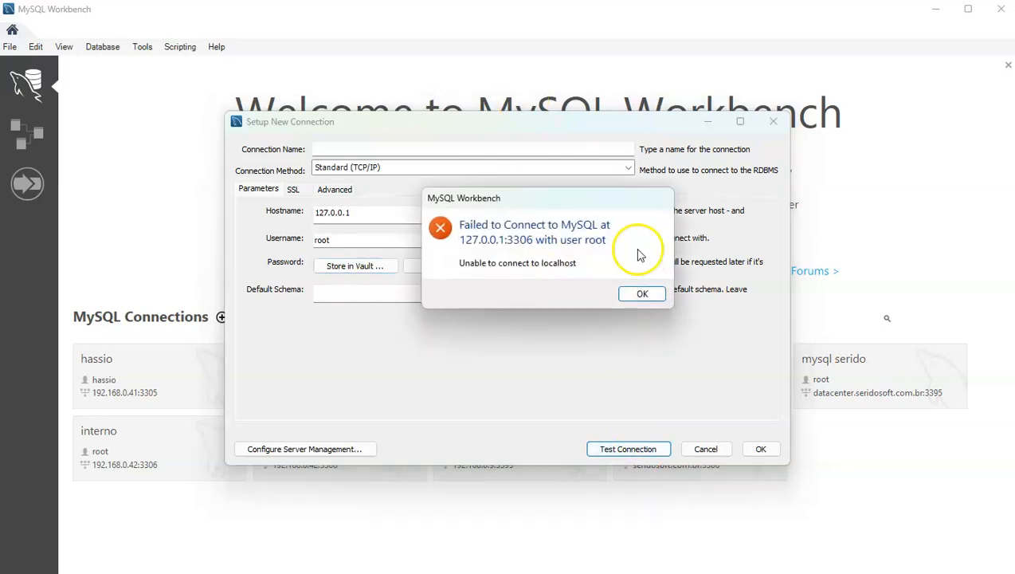
click(641, 294)
click(705, 447)
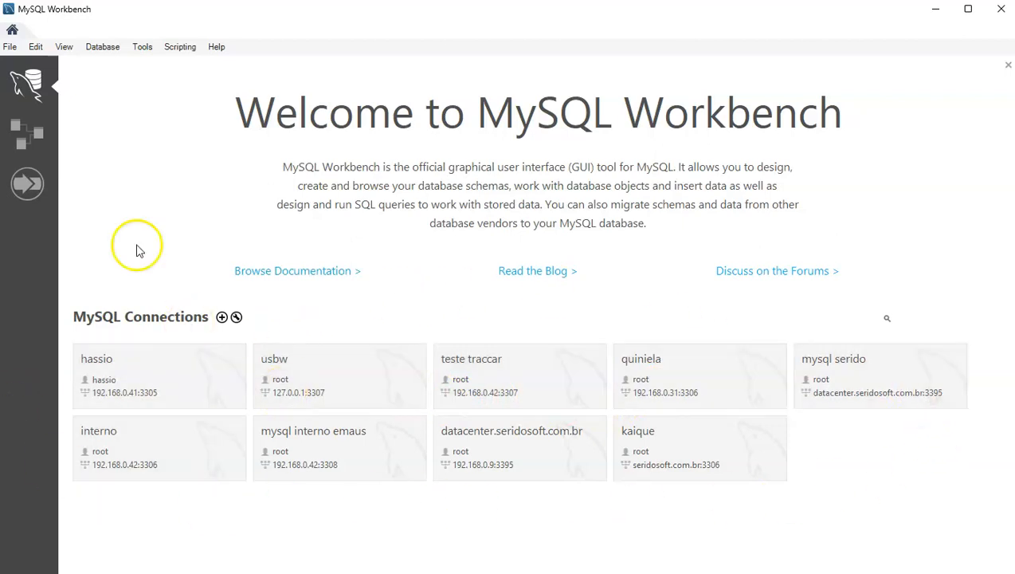
Create a new model, close the mydb schema editor, and add an empty EER diagram.
click(27, 138)
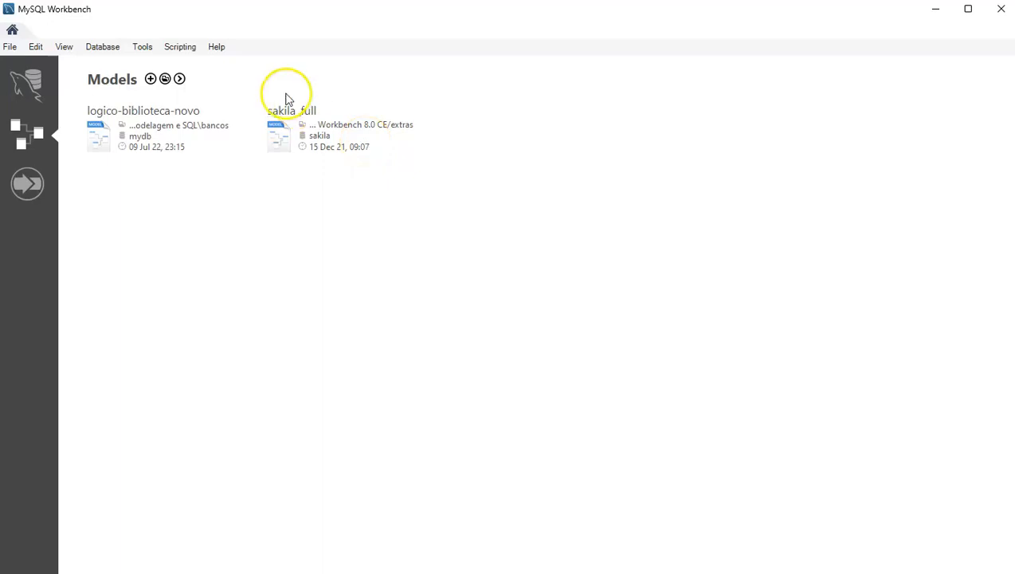
click(149, 79)
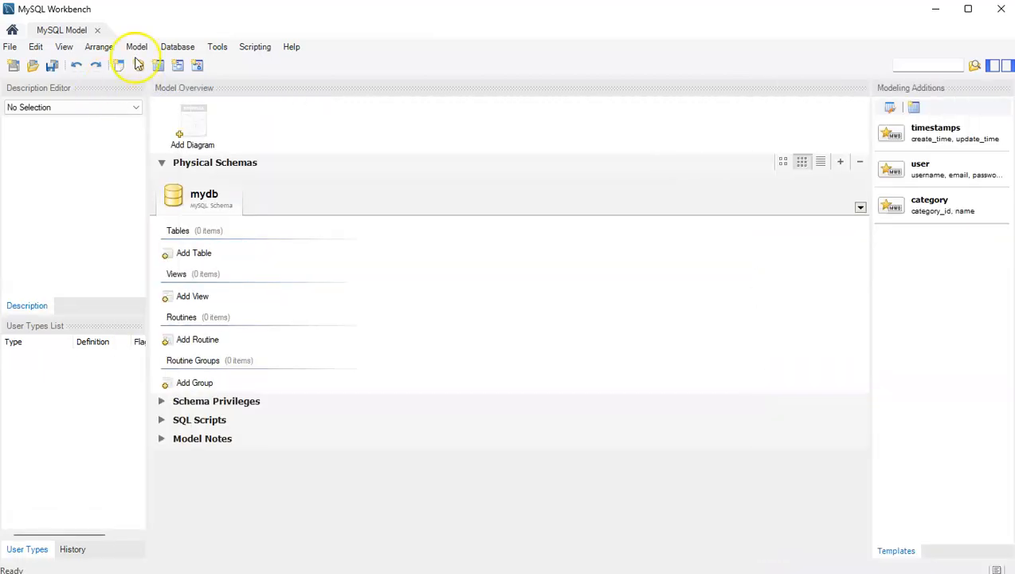
double_click(200, 196)
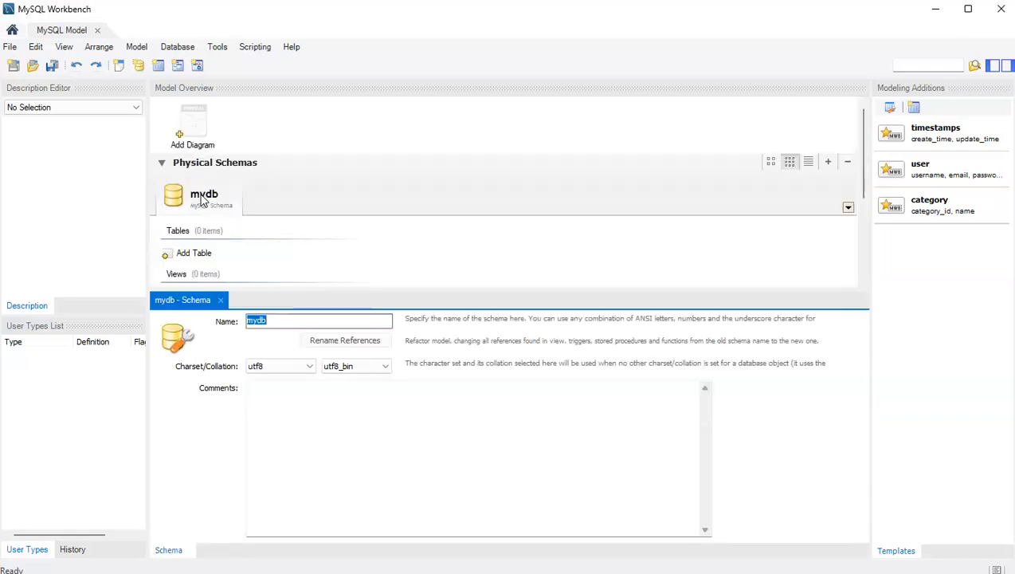
click(220, 301)
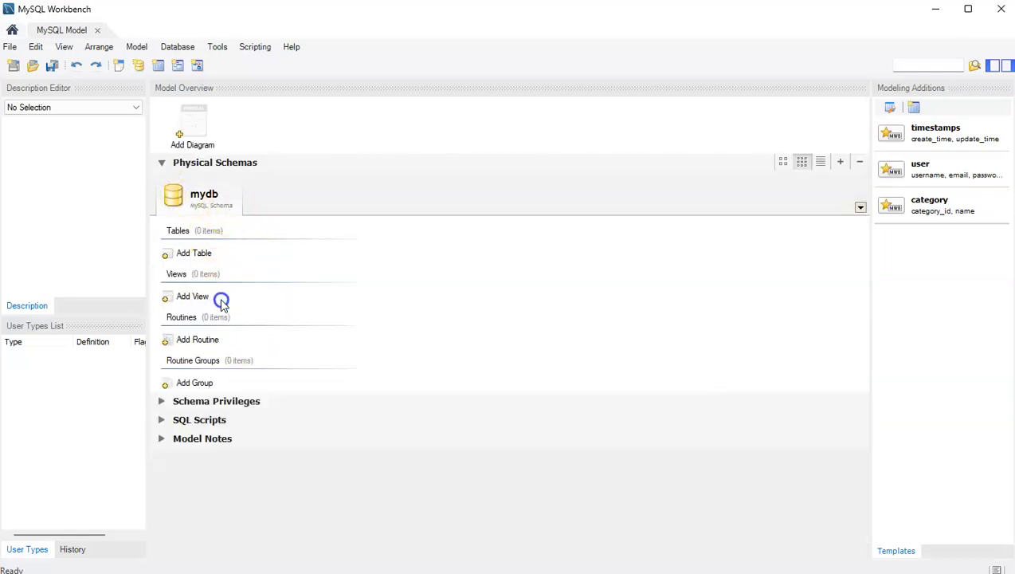
double_click(194, 122)
double_click(198, 127)
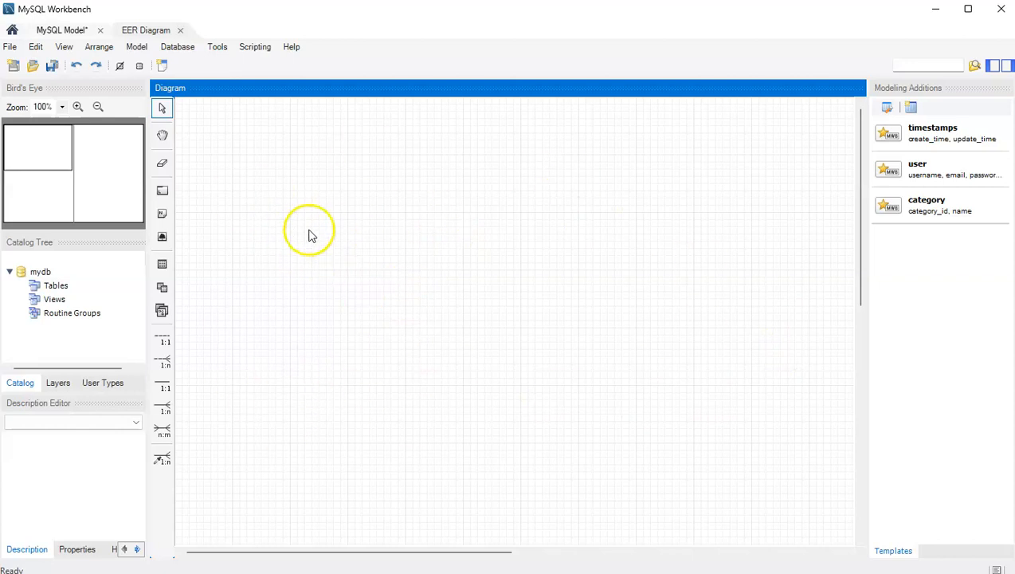
Place table1 and table2 level with each other near the top of the canvas.
click(162, 135)
drag(295, 199, 308, 241)
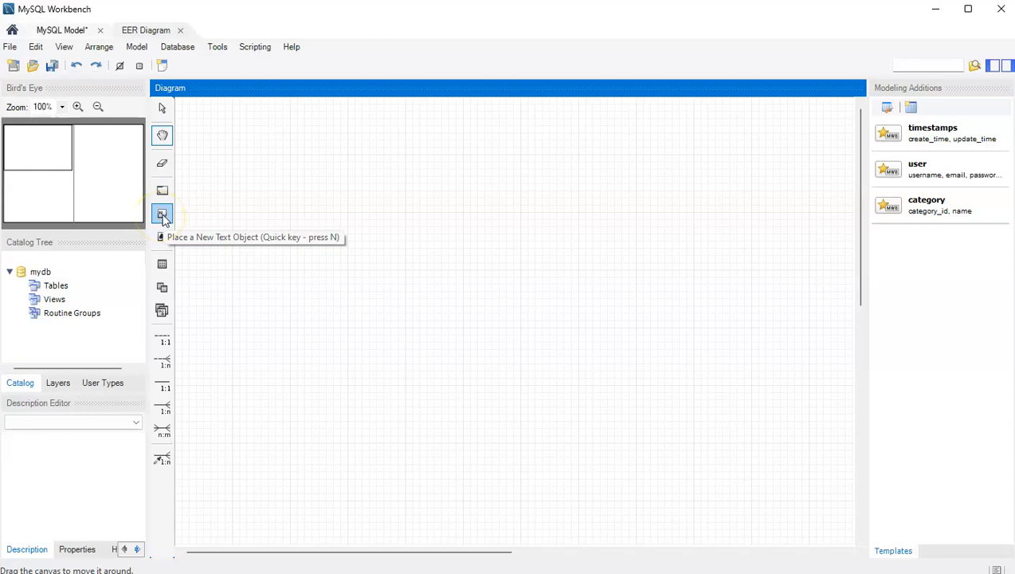
click(163, 267)
click(218, 174)
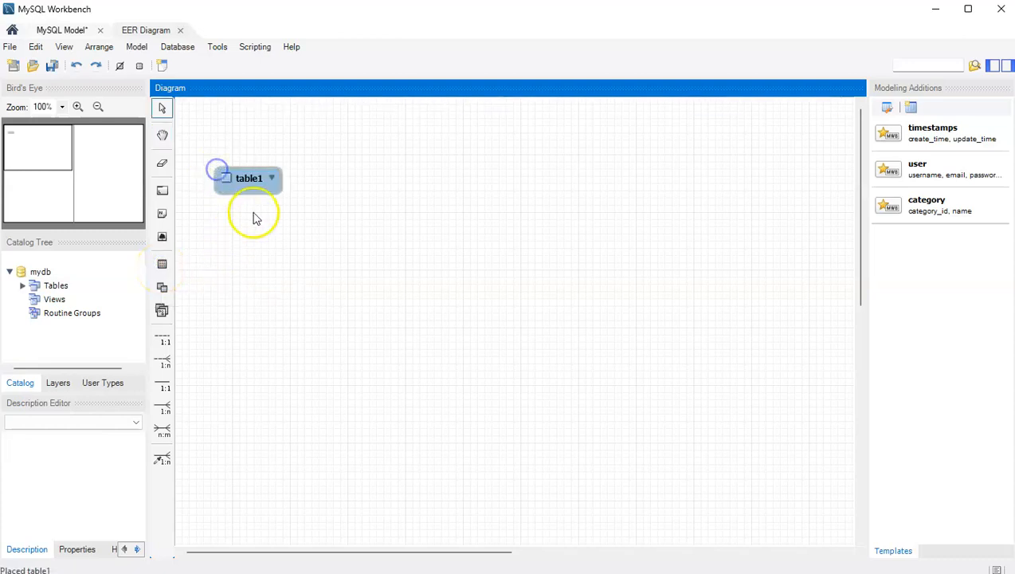
drag(242, 184, 245, 165)
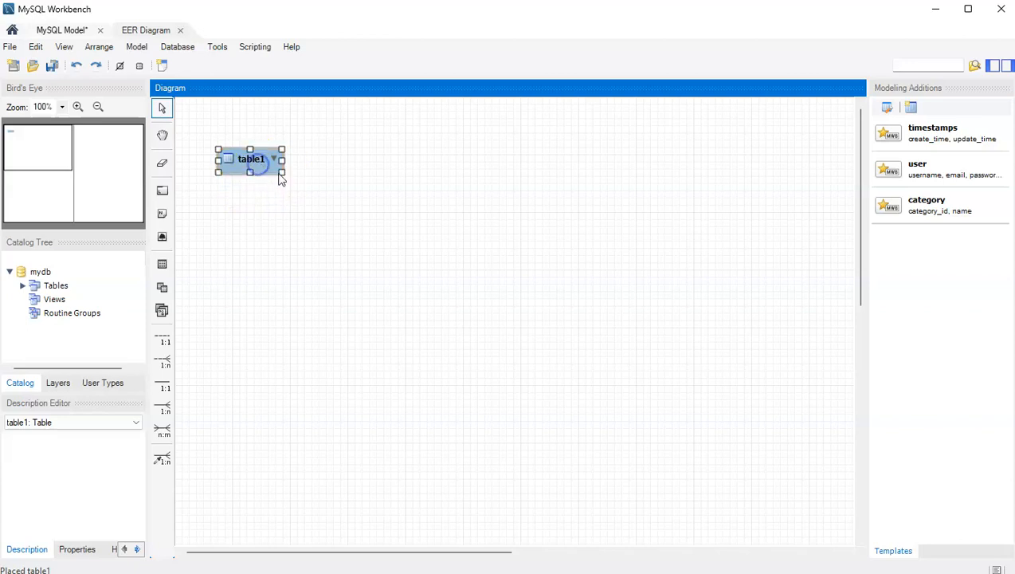
click(343, 160)
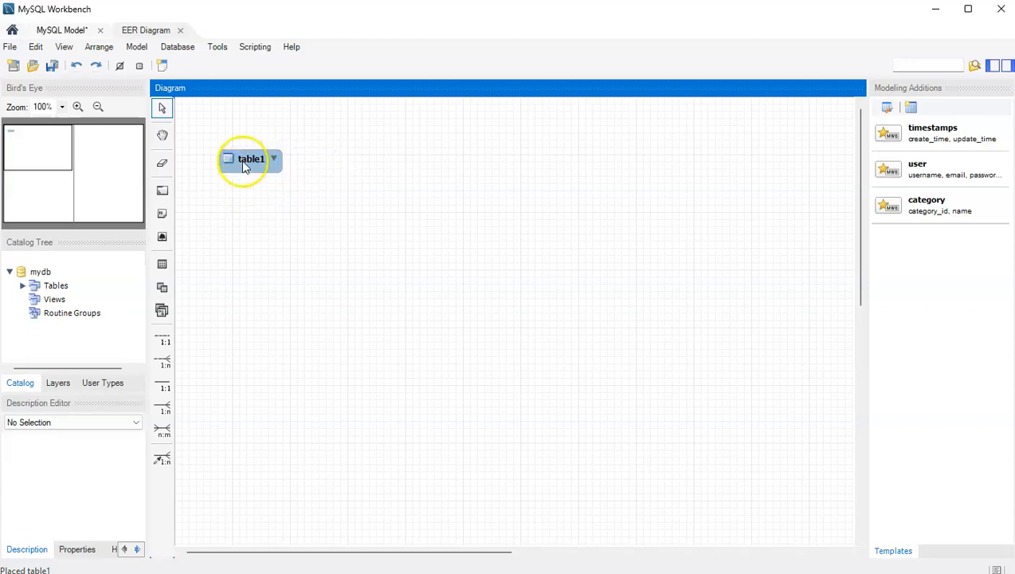
click(163, 264)
click(472, 158)
drag(510, 176, 440, 174)
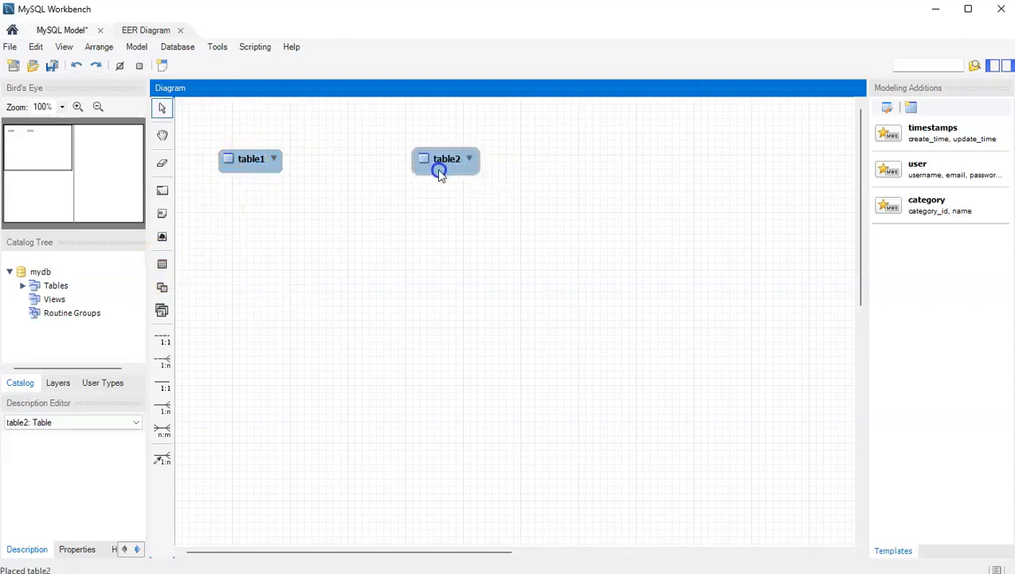
click(163, 311)
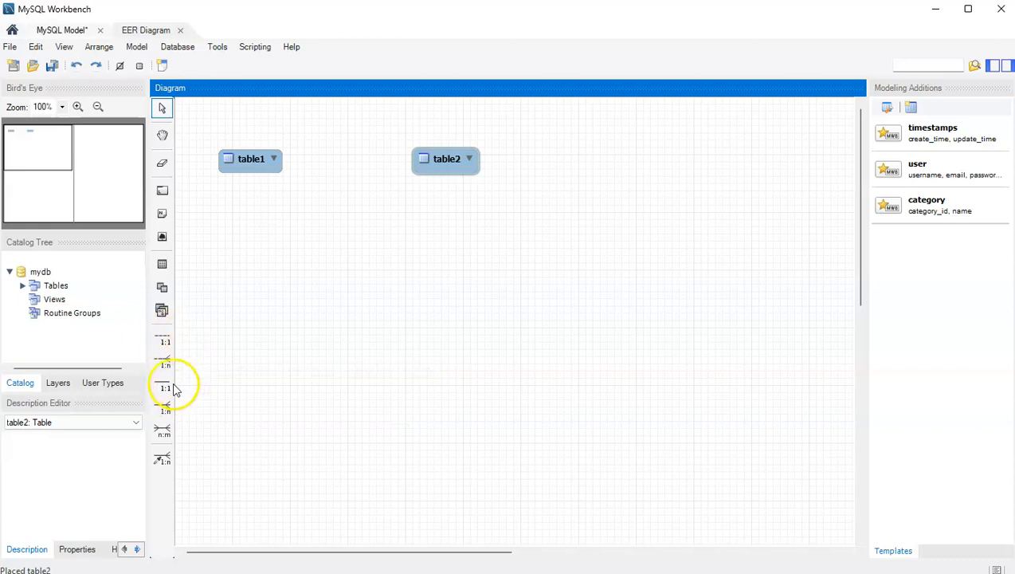
click(163, 406)
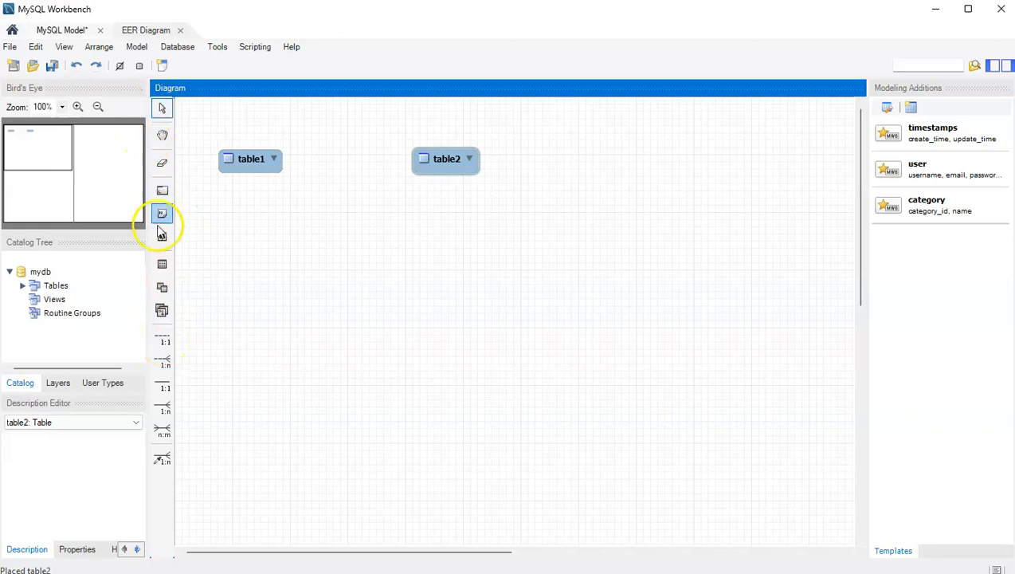
click(163, 363)
click(225, 161)
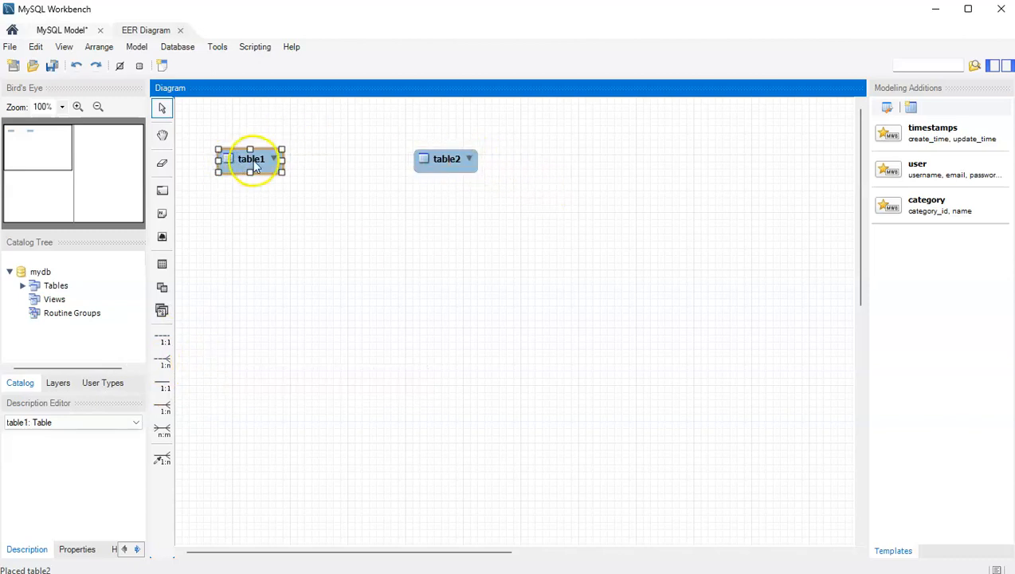
Rename table1 to tb_clientes and add its first INT column, cli_codigo.
double_click(255, 165)
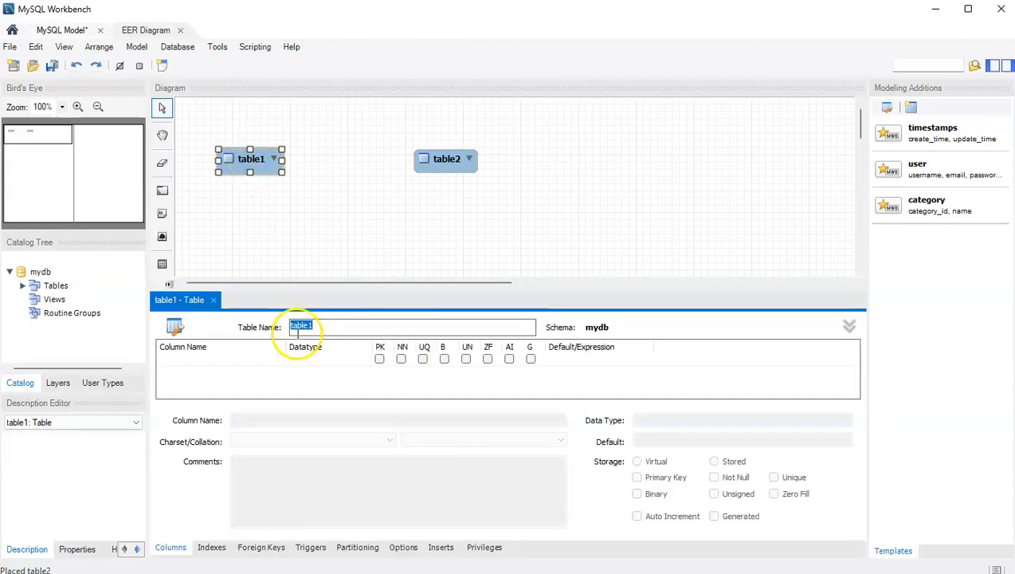
text(tb_clientes)
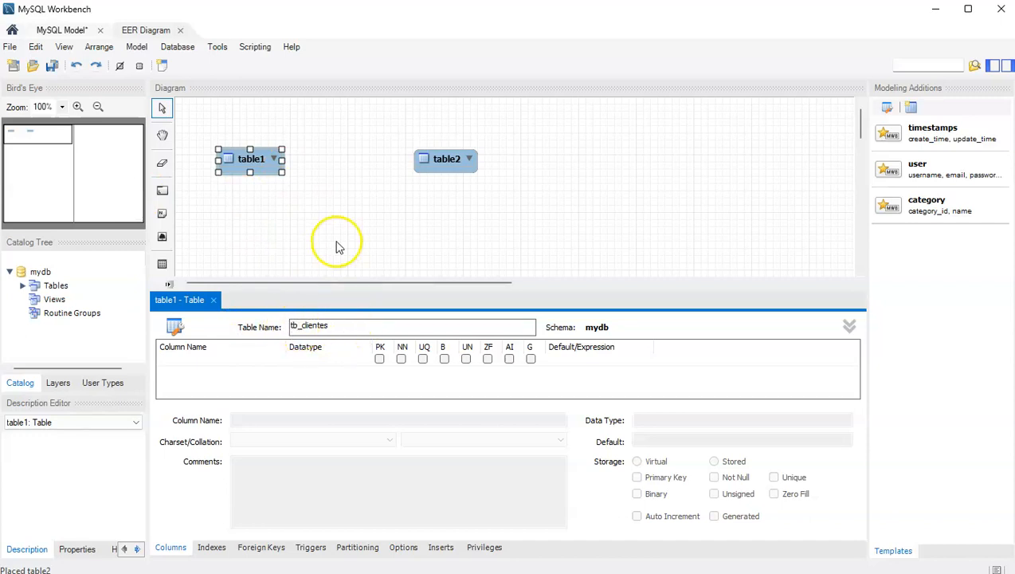
click(181, 359)
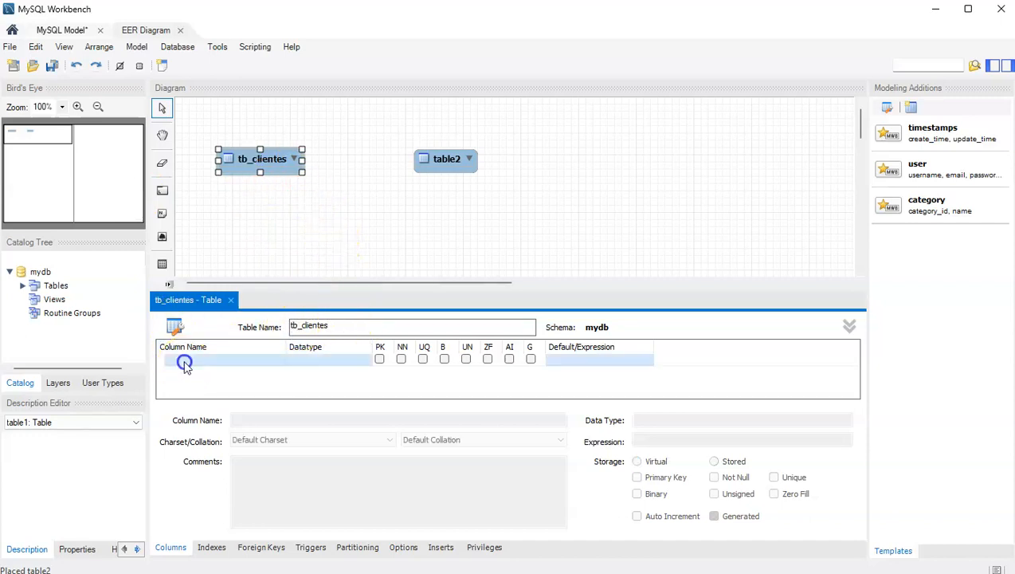
double_click(227, 358)
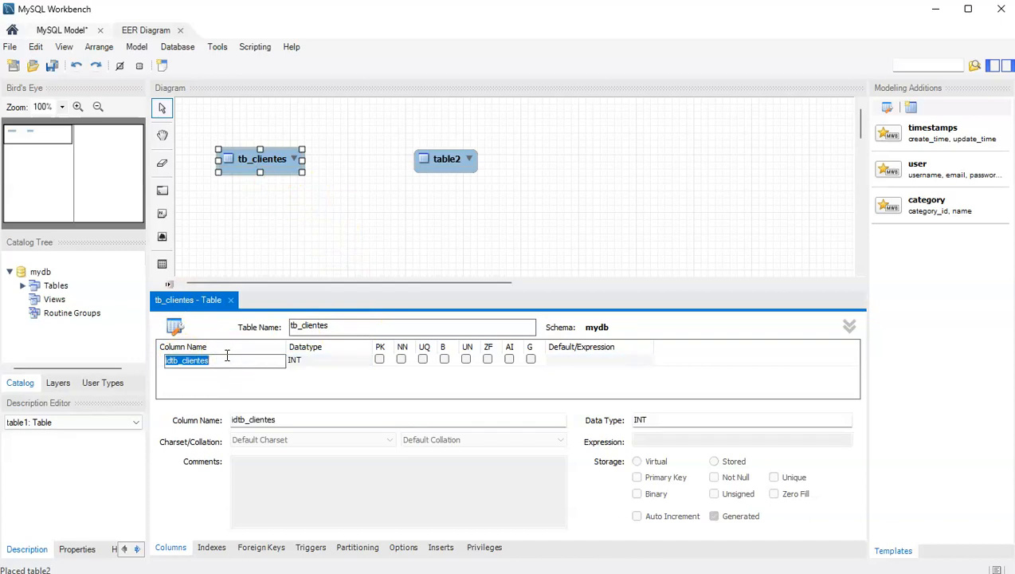
text(cli_codigo)
click(222, 354)
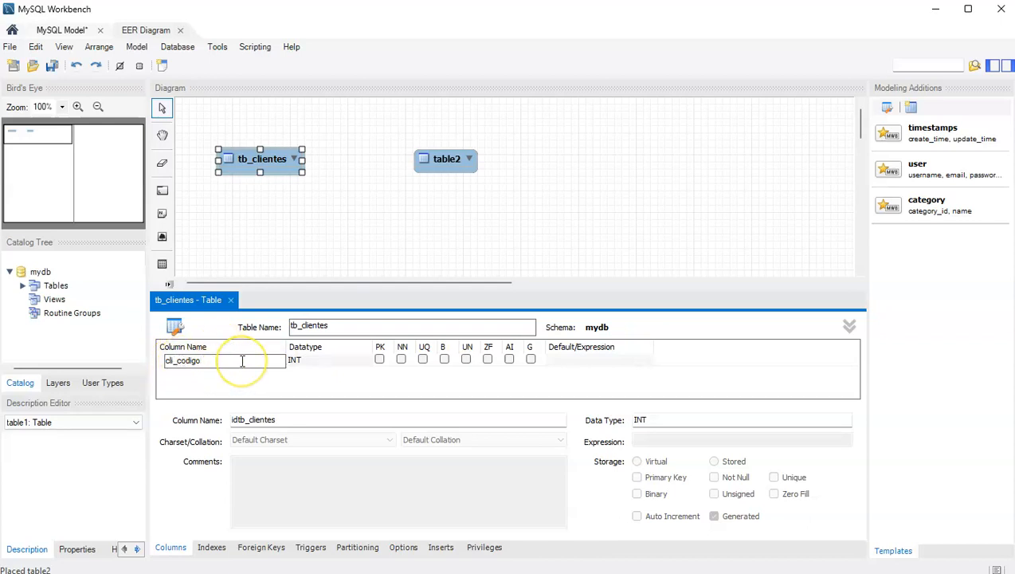
Rename table2 to tb_bairros and add columns bai_codigo and bai_bairro.
double_click(440, 160)
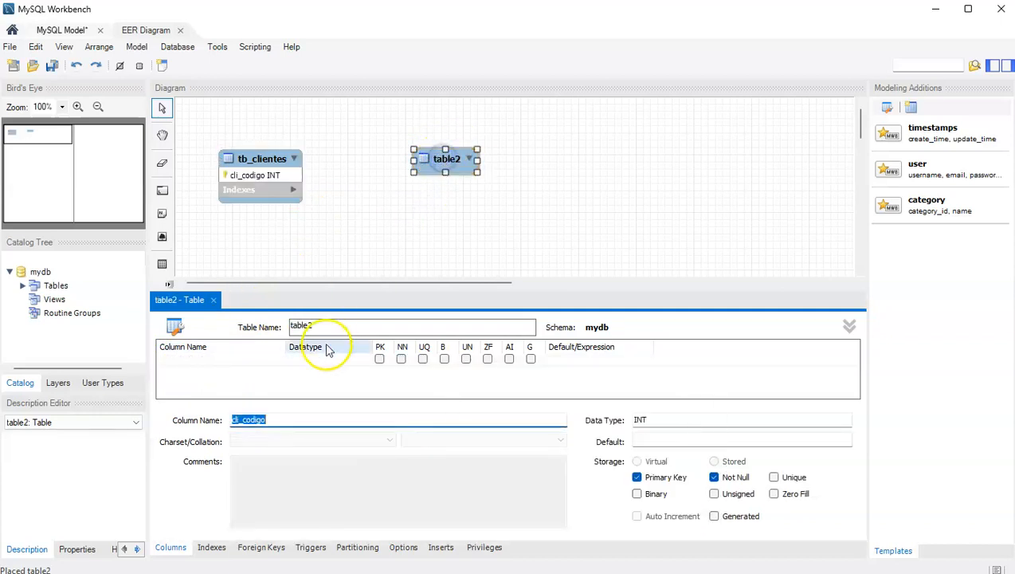
click(448, 157)
drag(325, 326, 109, 341)
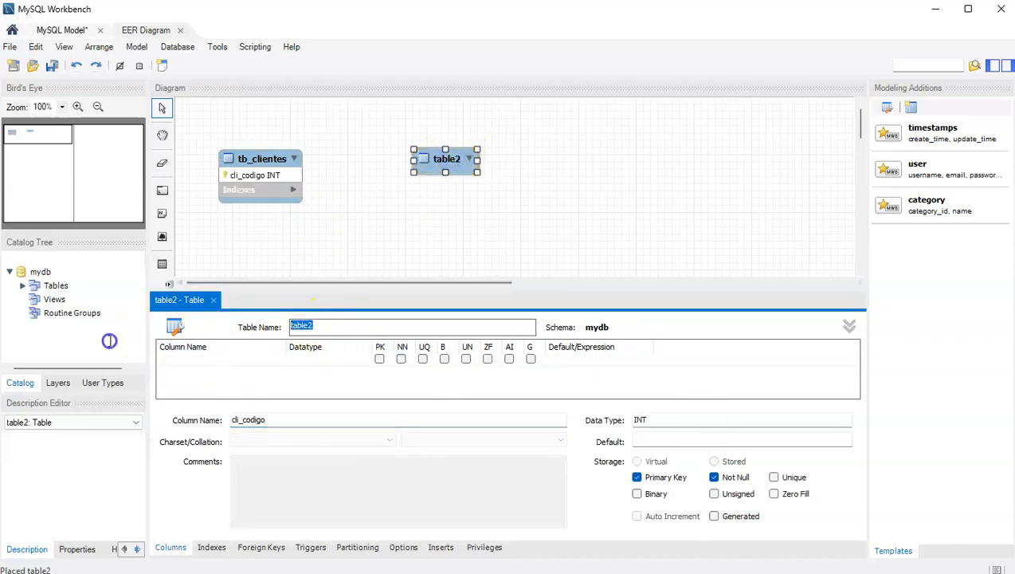
text(tb_bairros)
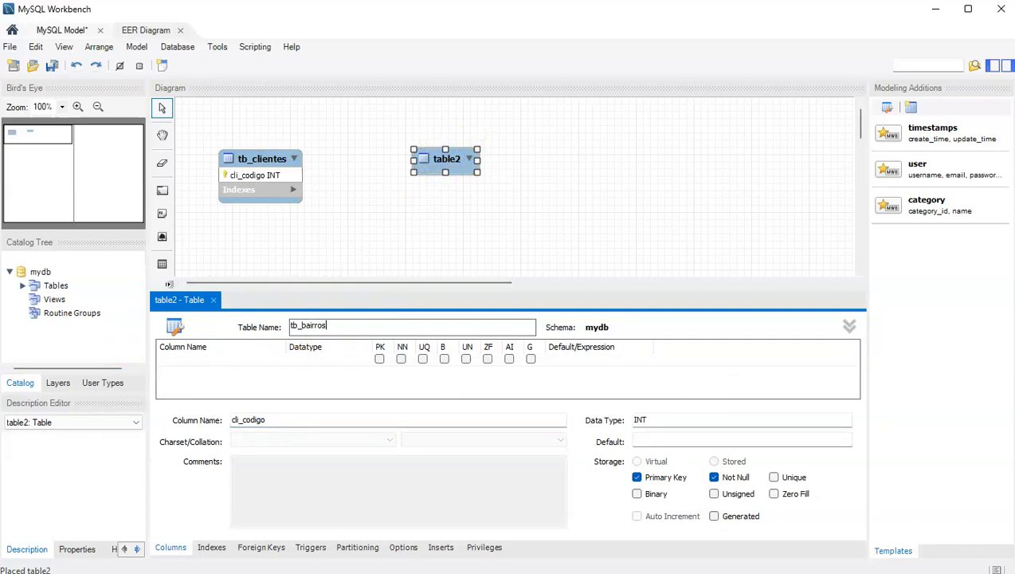
click(179, 359)
text(bai_c)
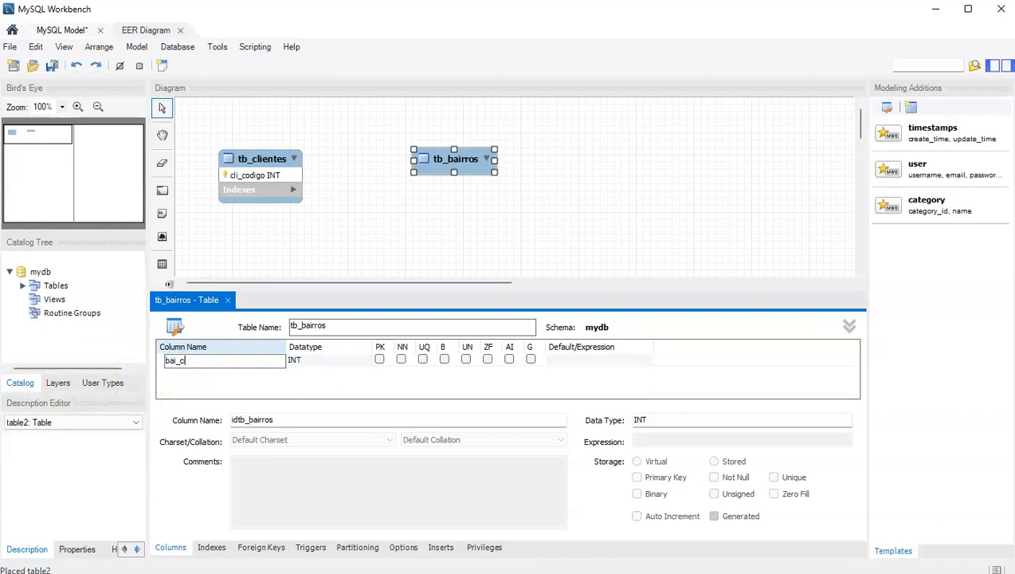
text(odigo)
click(199, 371)
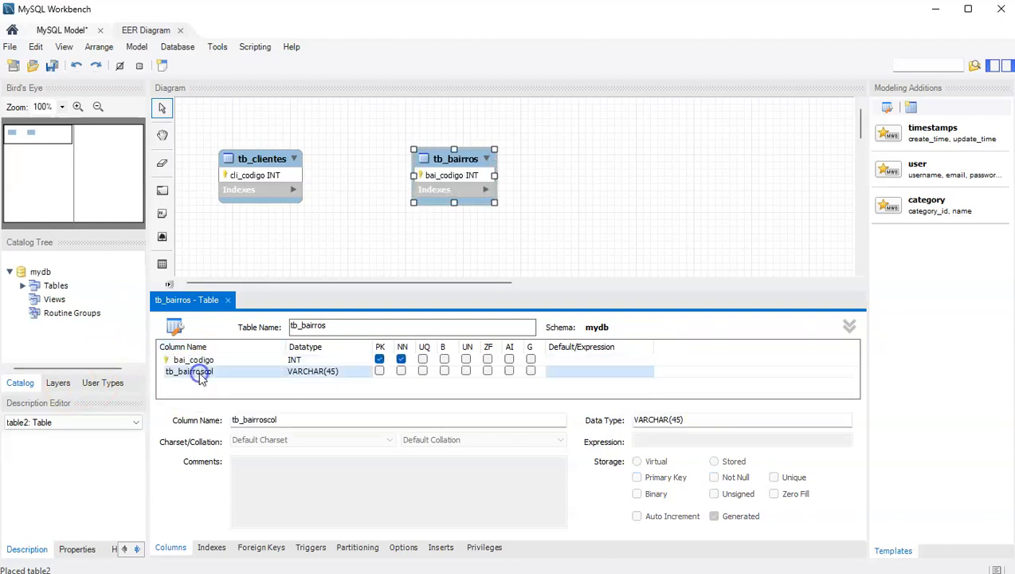
text(bai_)
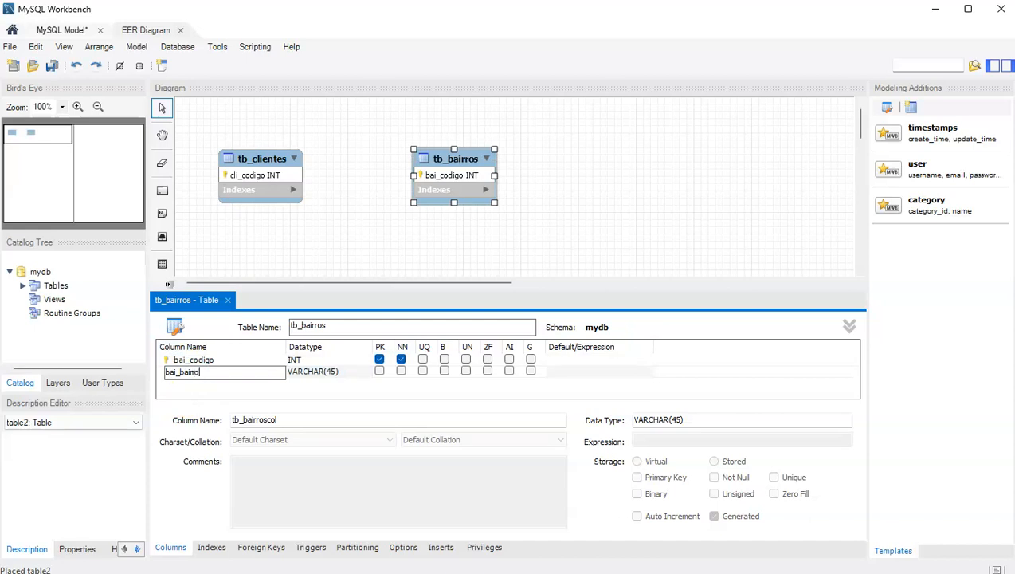
text(bairro)
Make bai_bairro not null and set bai_codigo to auto-increment.
click(225, 361)
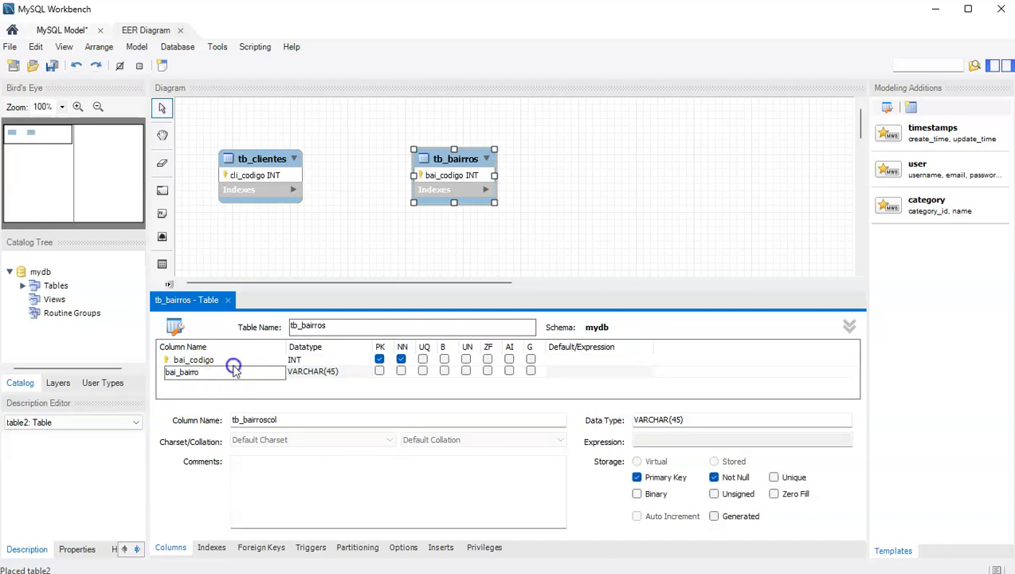
click(191, 373)
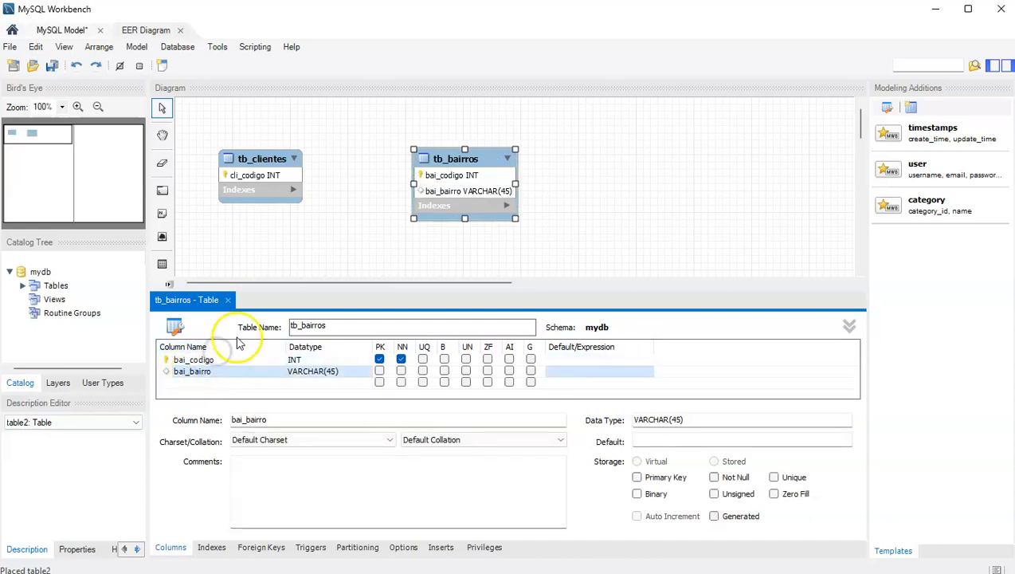
click(248, 361)
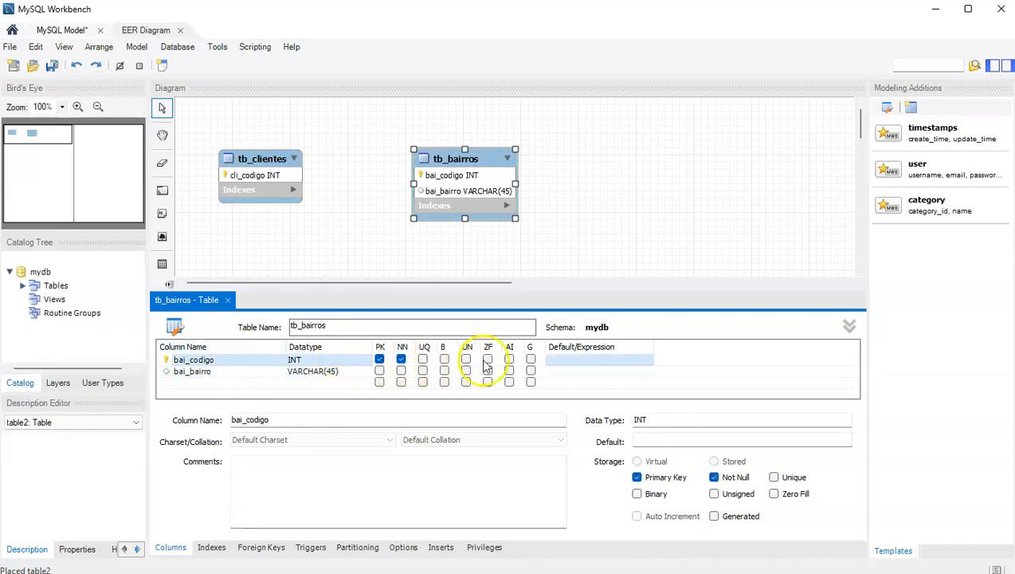
click(401, 371)
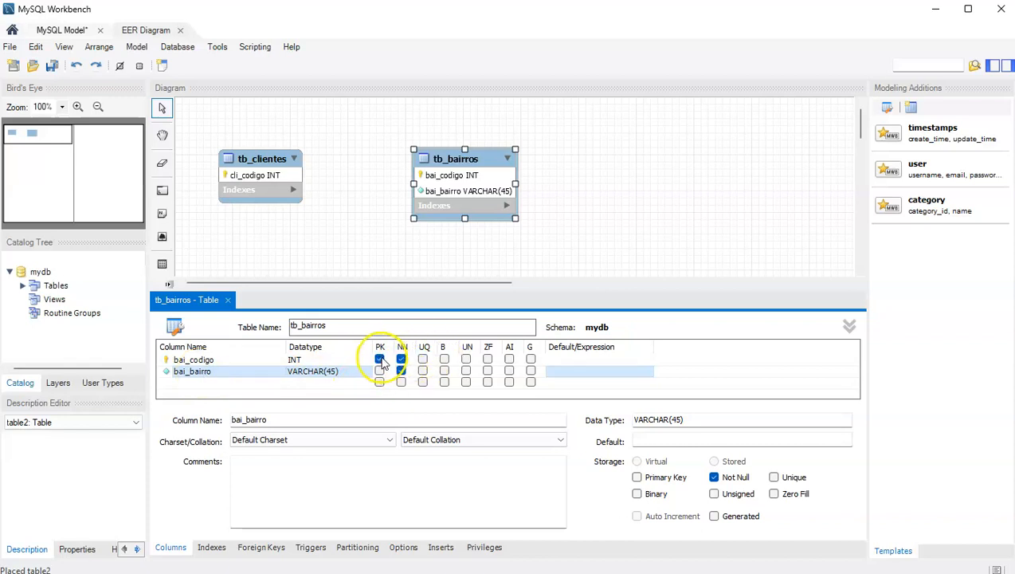
click(196, 359)
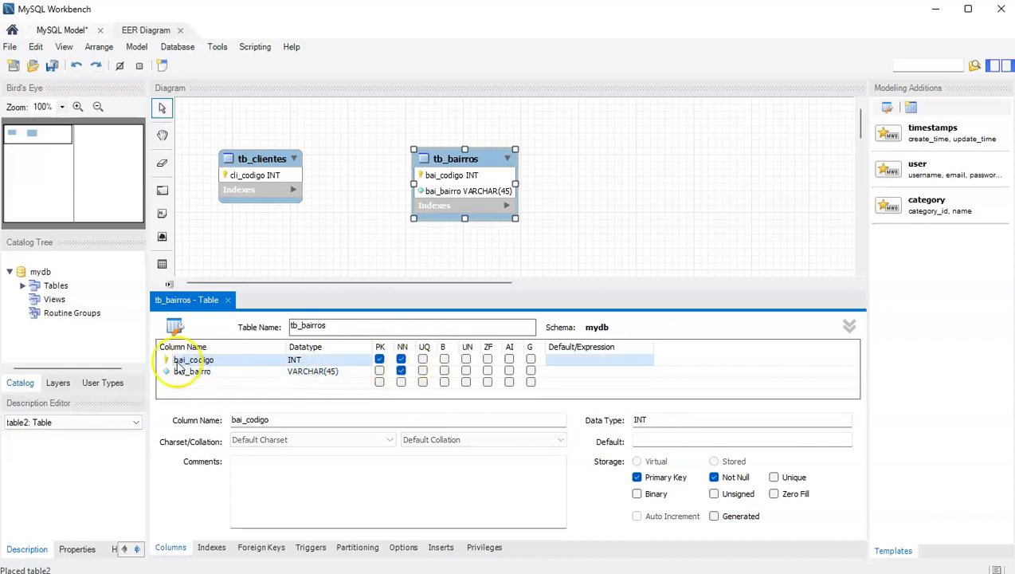
click(509, 360)
Tick AI on the bai_codigo row of tb_bairros.
click(510, 359)
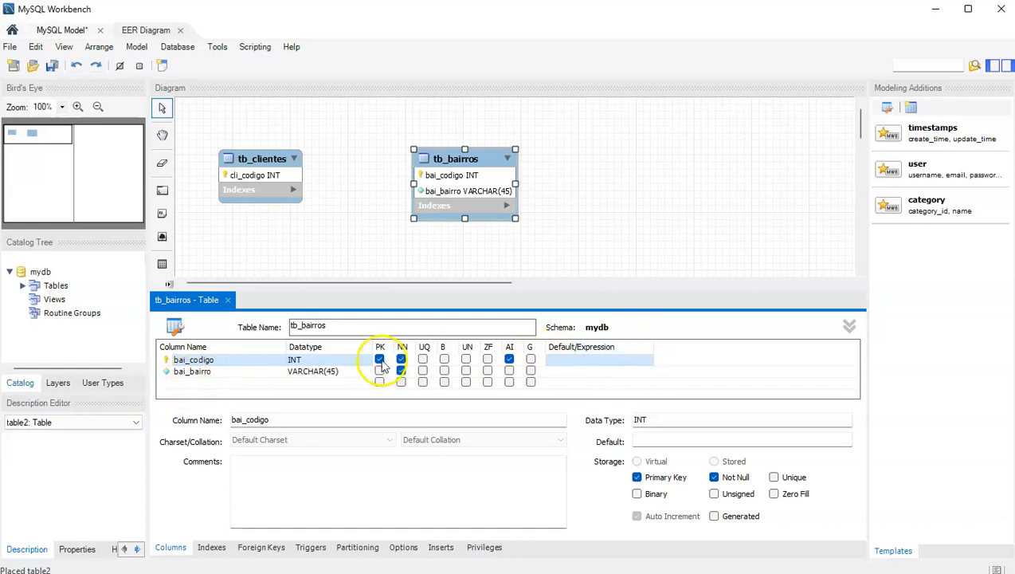
Check bai_bairro's data type list and leave it as VARCHAR(45).
click(313, 372)
click(355, 374)
click(366, 372)
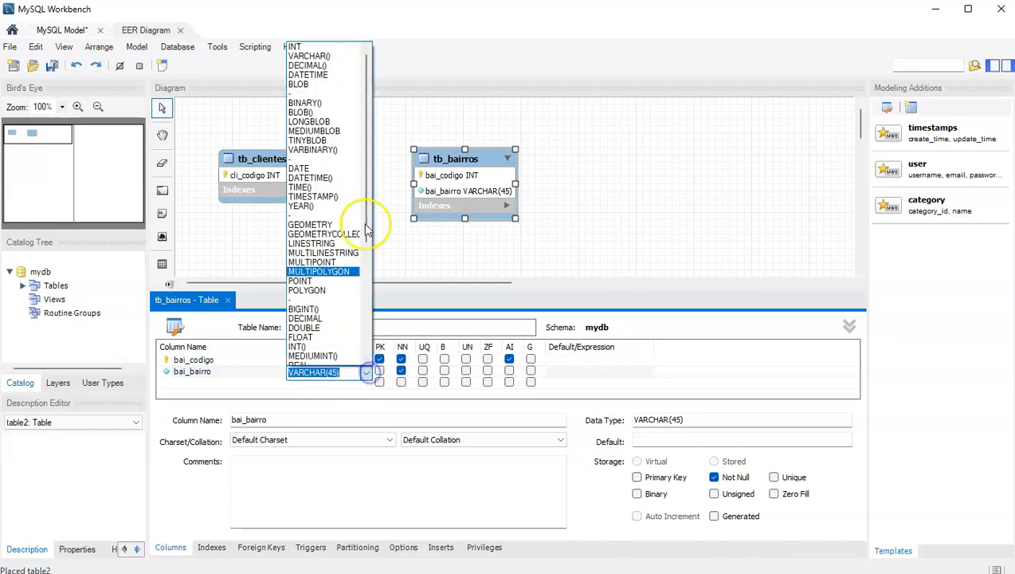
drag(369, 163, 353, 108)
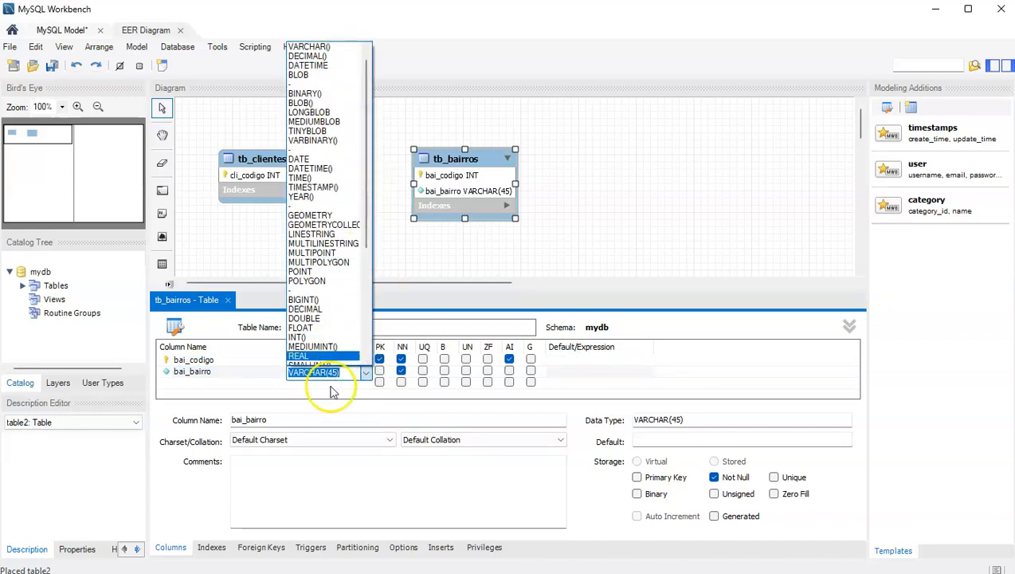
click(367, 376)
click(299, 373)
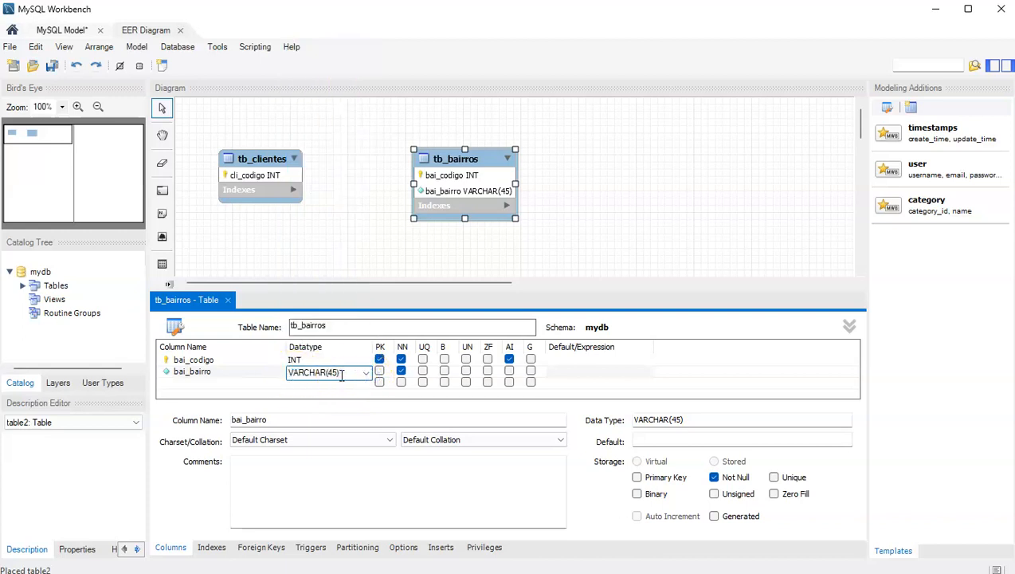
Open tb_clientes in the editor and add a second column, cli_nome.
click(358, 230)
click(257, 159)
click(209, 377)
click(212, 369)
text(cli_nome)
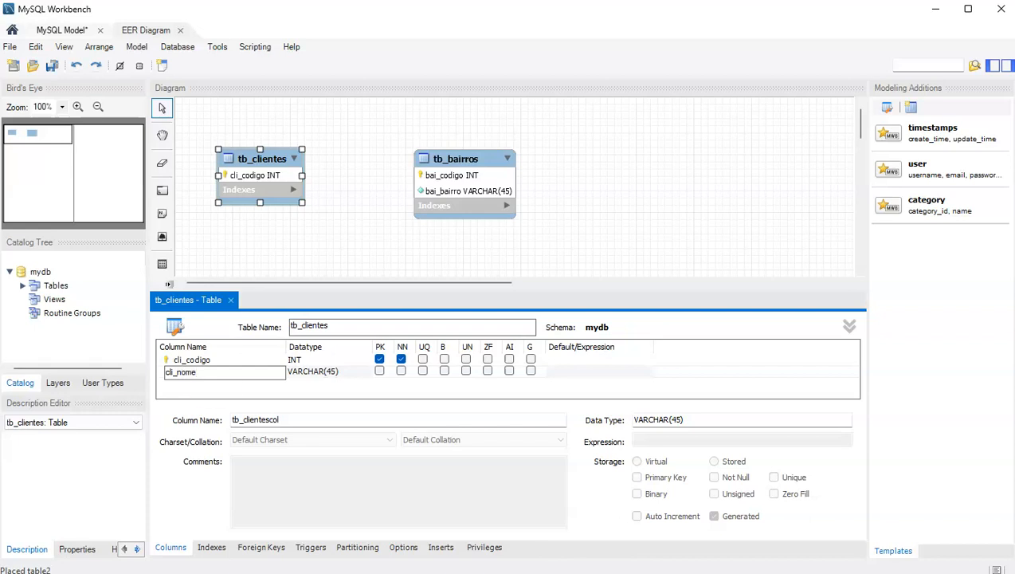
Commit cli_nome and start a third tb_clientes column named cli_datanasc.
click(212, 383)
text(cli_datanasc)
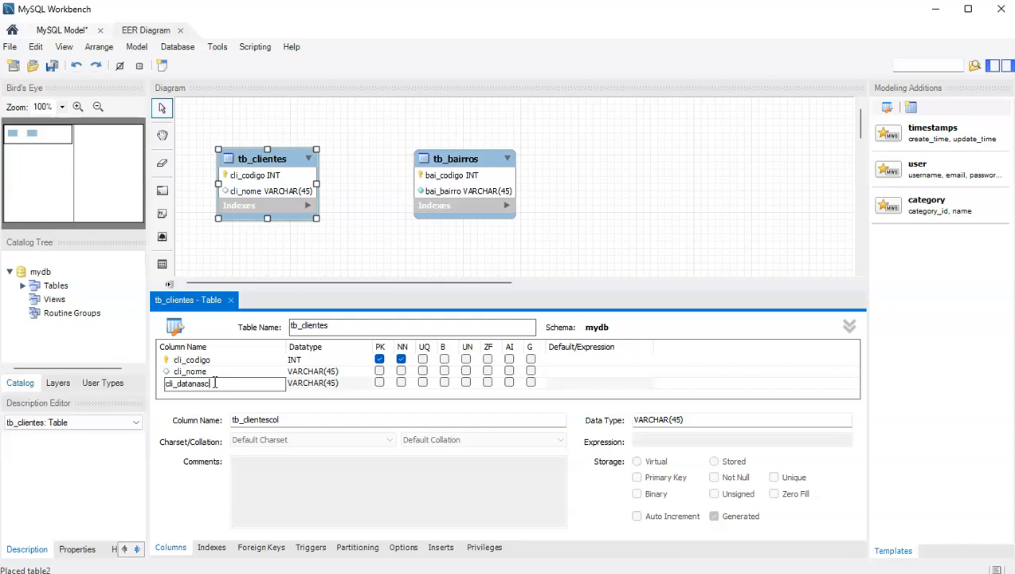
Set the cli_datanasc column's datatype to DATE.
click(333, 384)
click(325, 384)
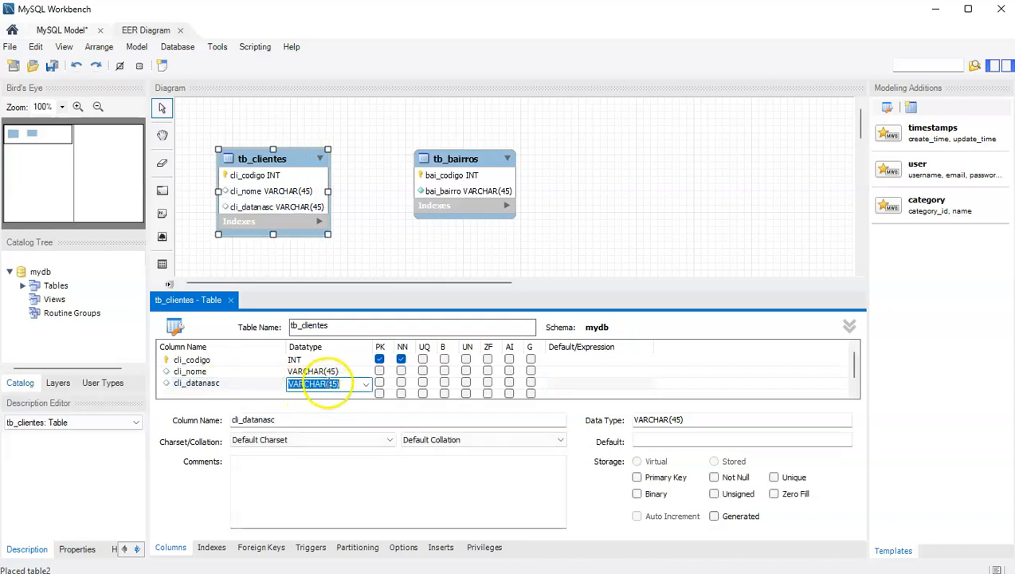
click(366, 385)
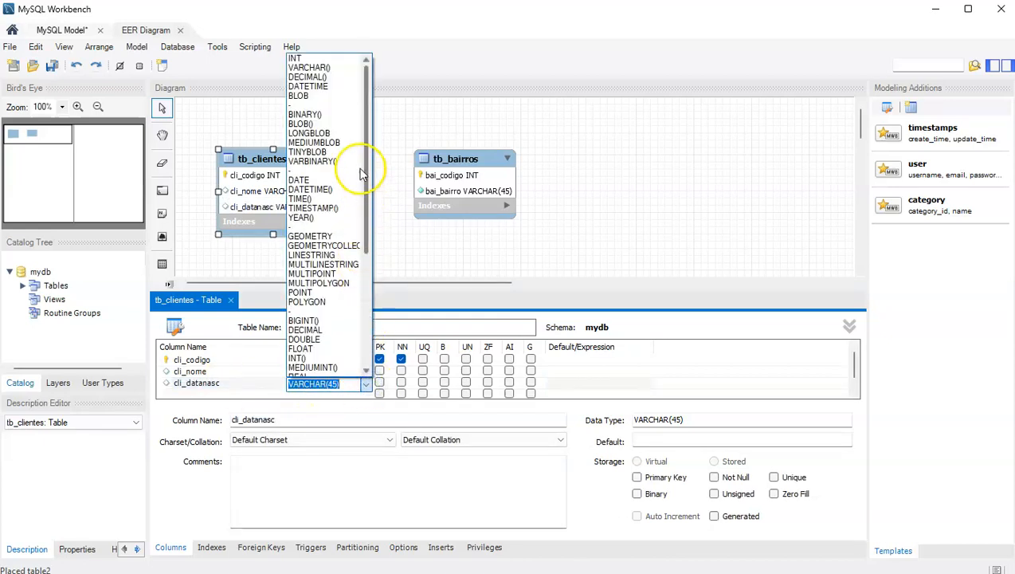
click(313, 182)
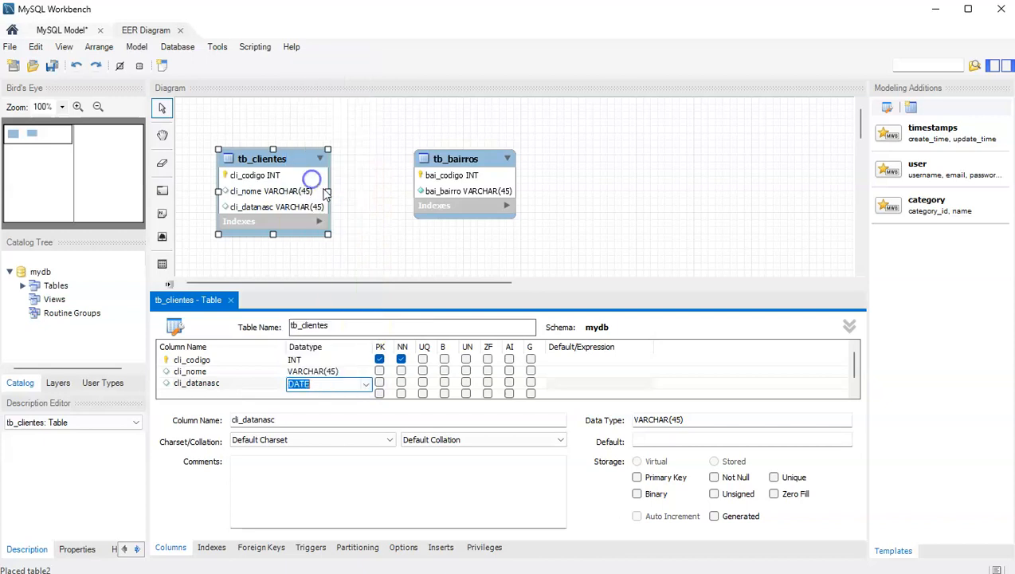
click(274, 411)
click(232, 384)
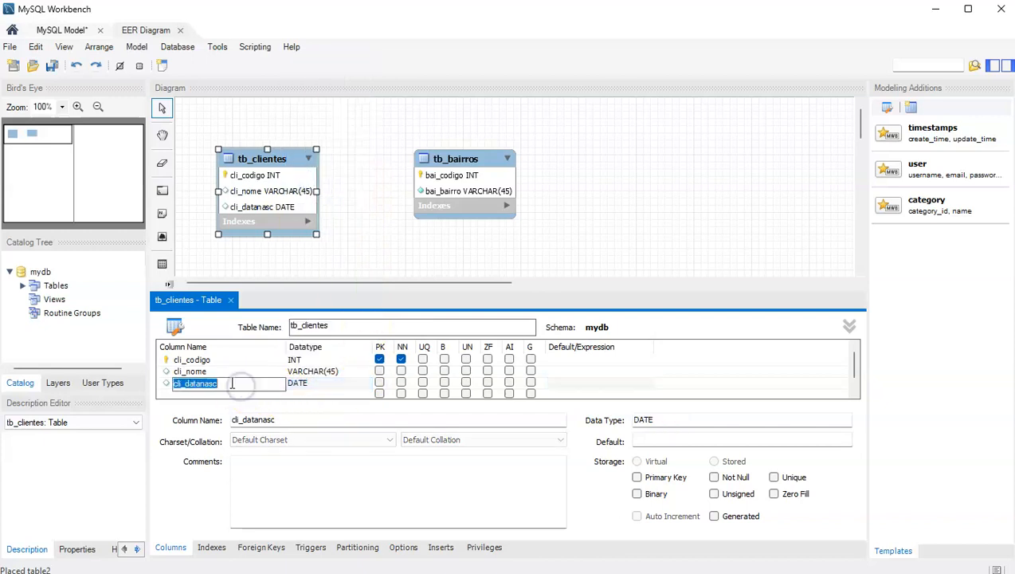
click(213, 394)
Add a fourth column, cli_datacadastro, with datatype TIMESTAMP.
click(214, 395)
text(cli_data)
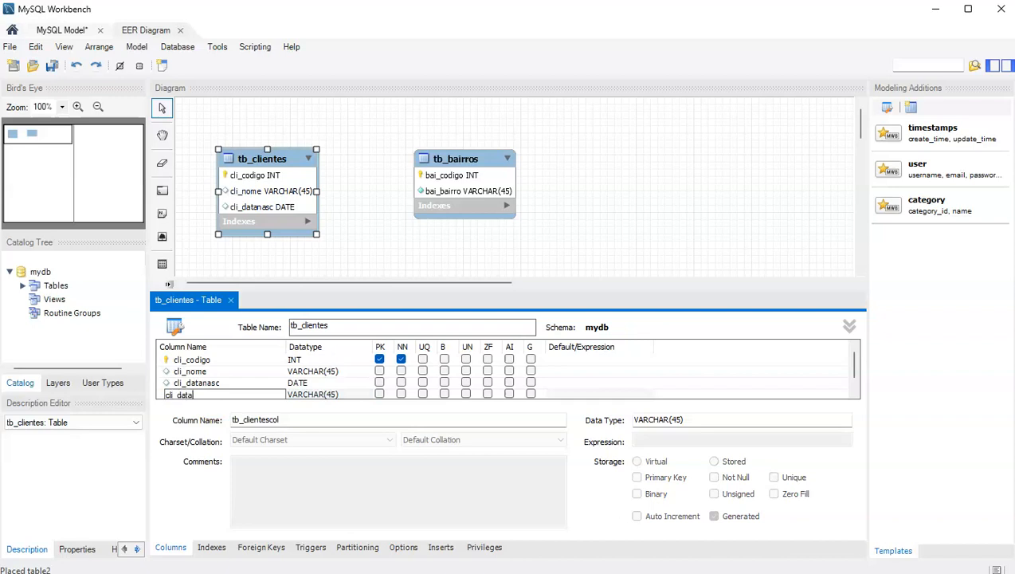
text(cadastro)
key(Tab)
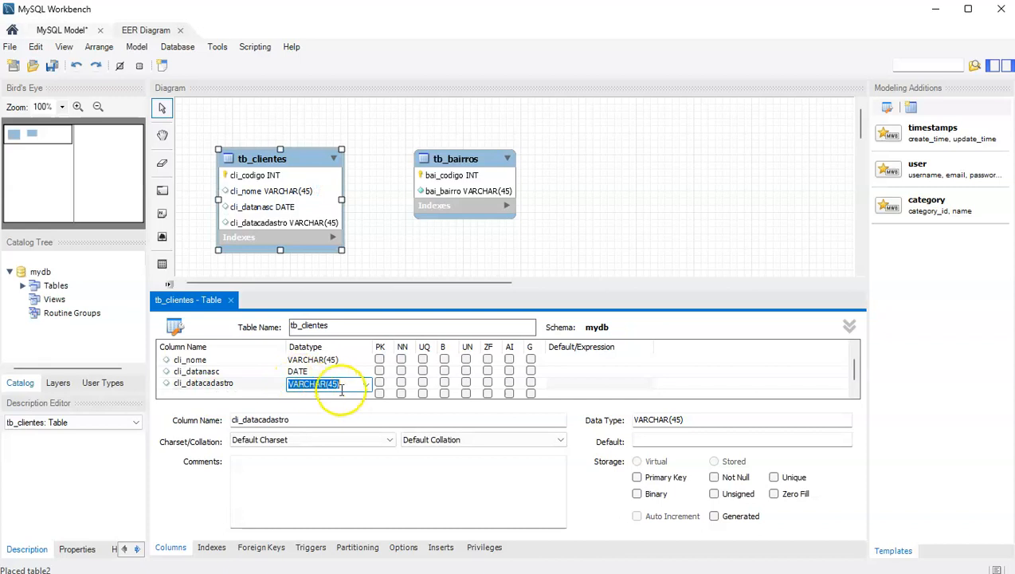
click(366, 384)
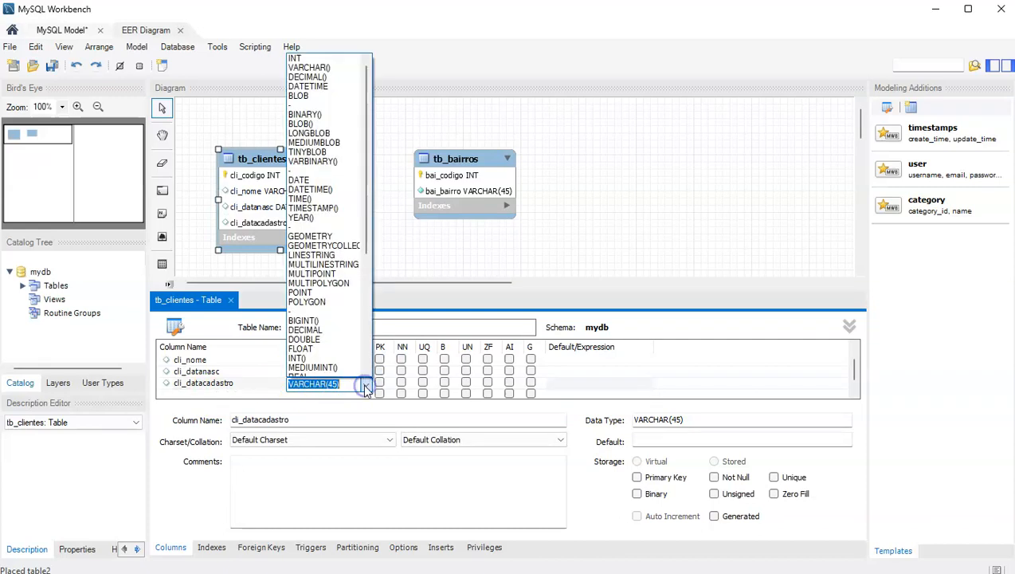
click(312, 208)
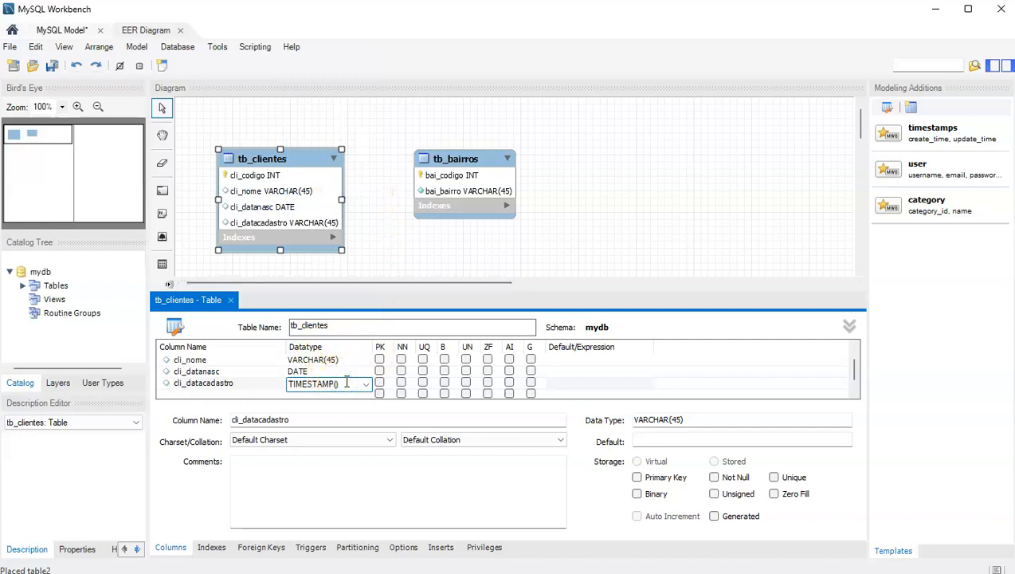
click(217, 385)
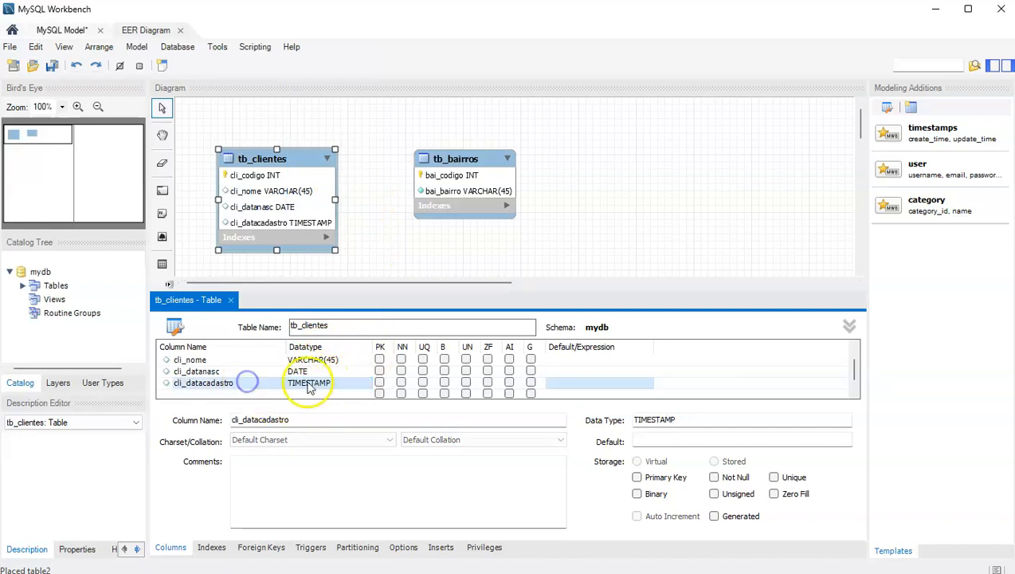
click(287, 384)
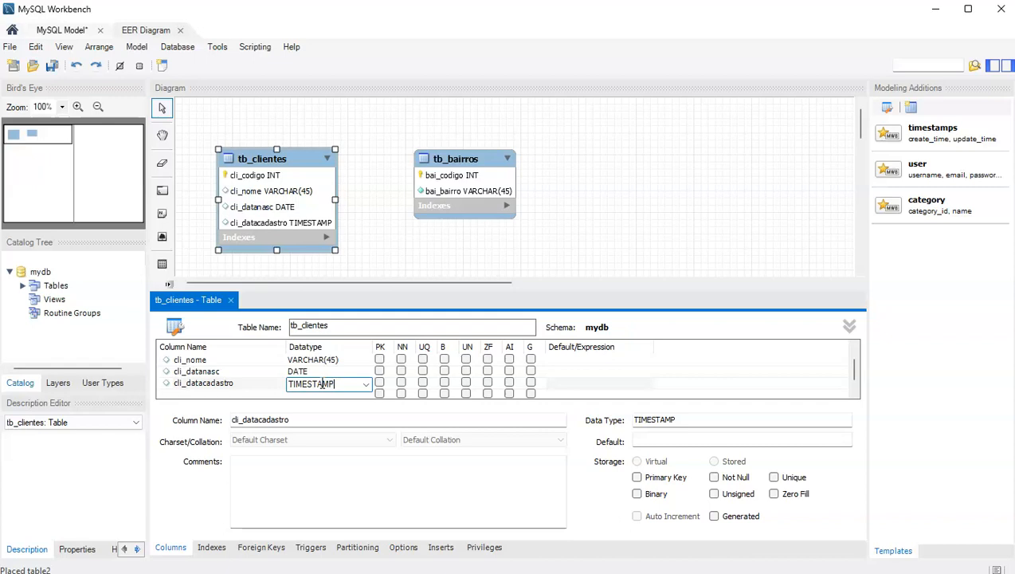
click(258, 384)
click(328, 383)
click(248, 384)
click(319, 386)
click(326, 385)
click(321, 370)
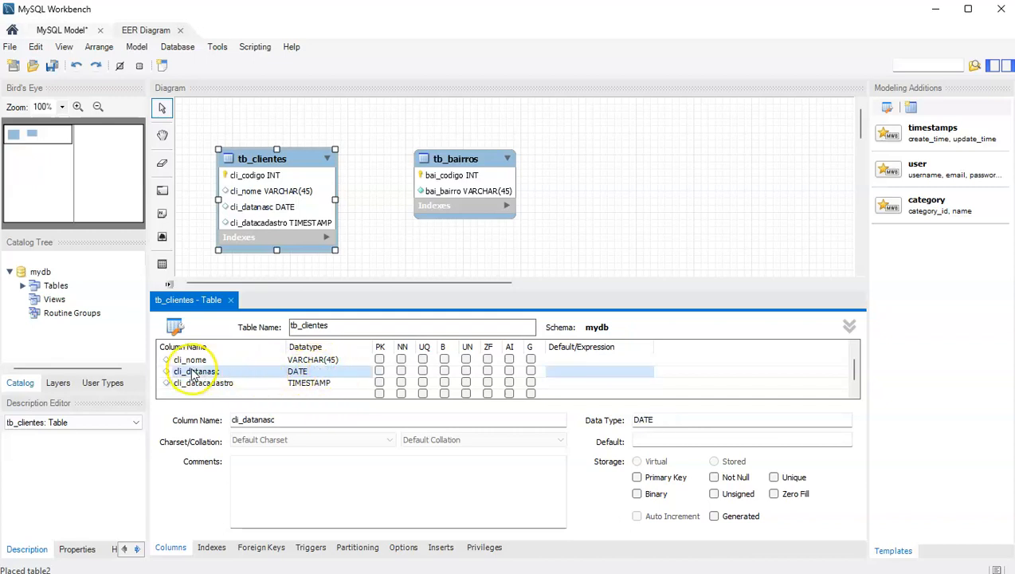
click(330, 384)
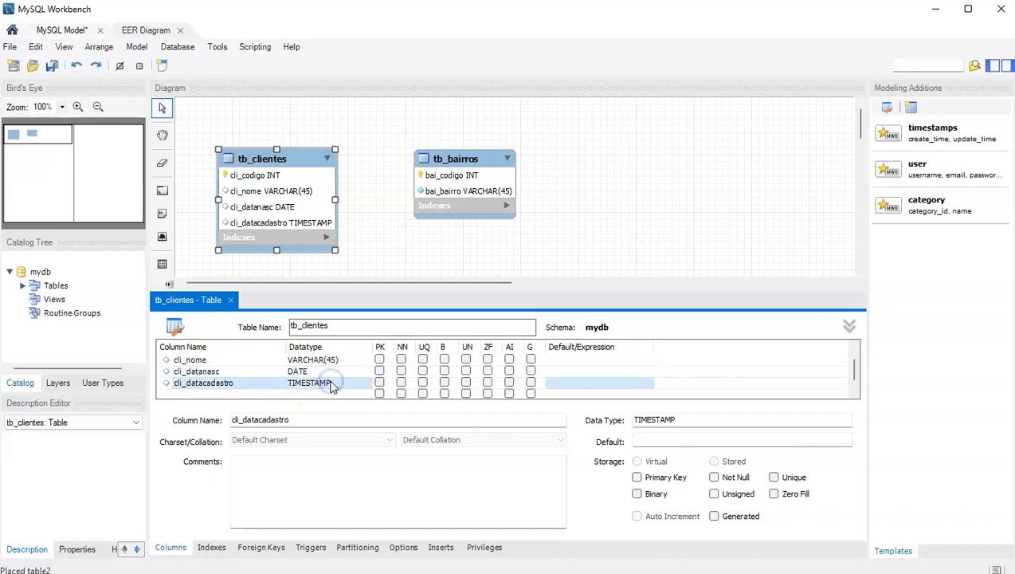
click(313, 359)
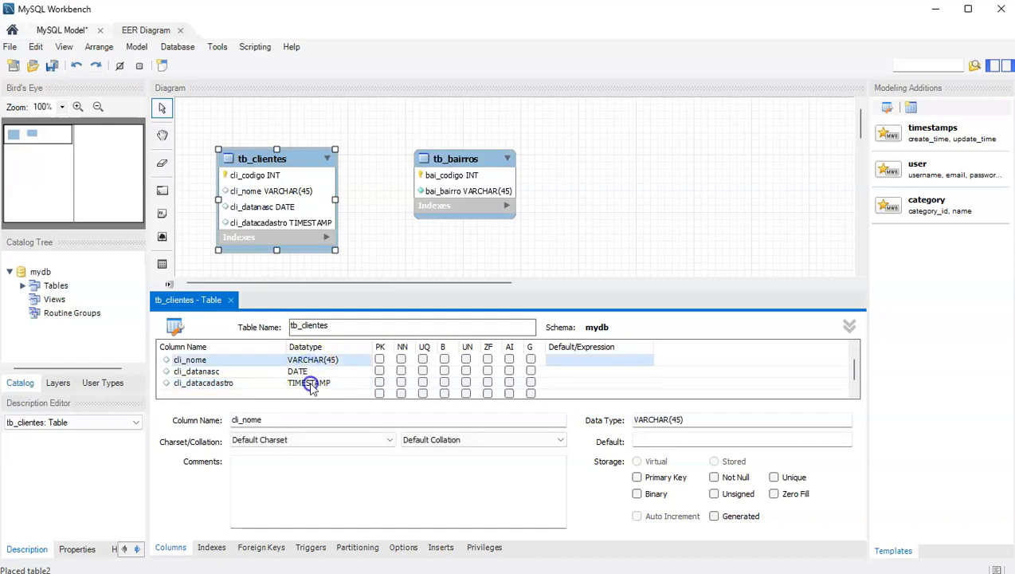
click(311, 384)
click(308, 372)
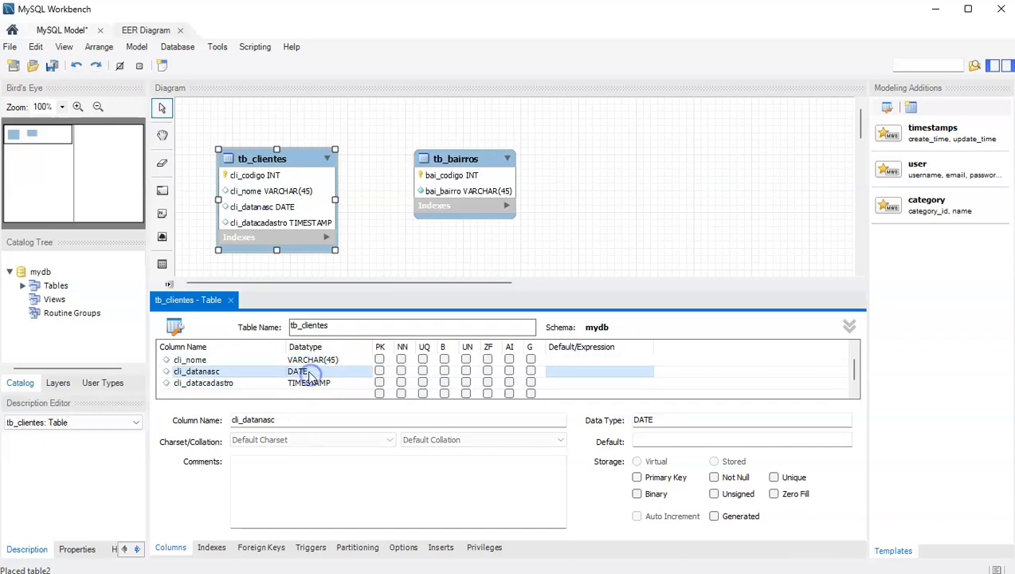
click(311, 384)
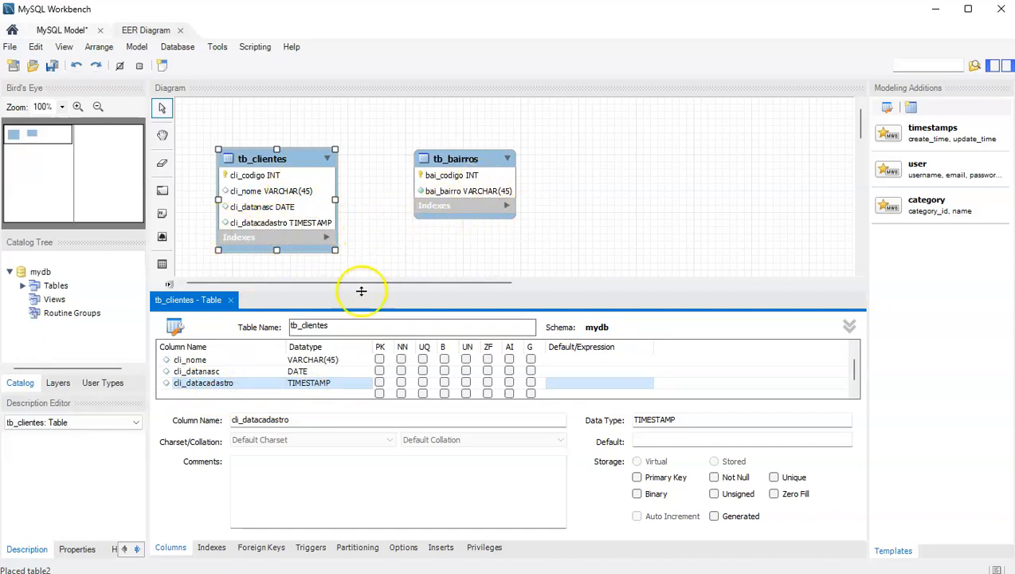
Tick NN for cli_nome, cli_datanasc and cli_datacadastro, and AI for cli_codigo.
scroll(401, 384, up, 1)
click(401, 371)
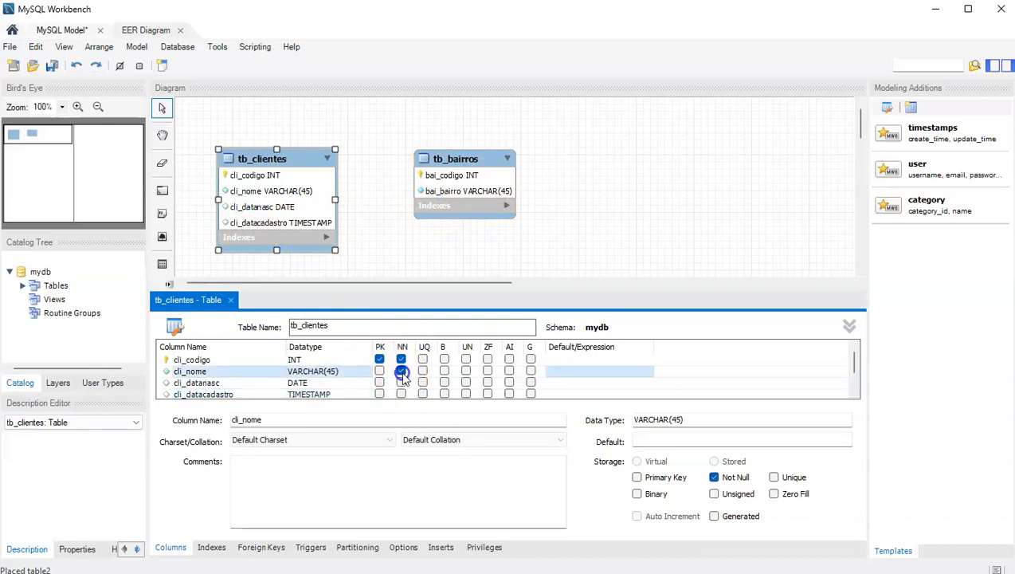
click(401, 382)
click(401, 393)
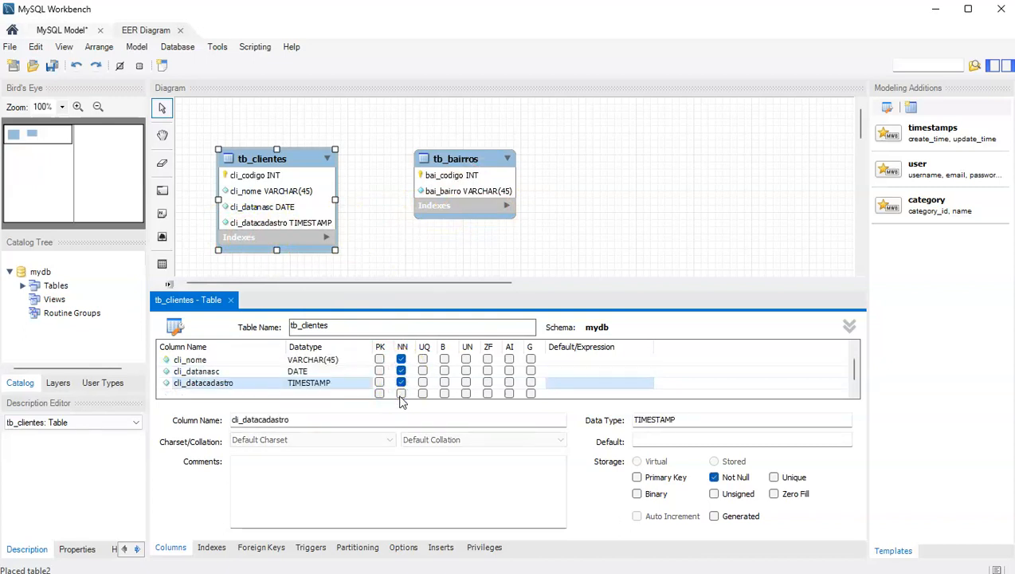
scroll(401, 388, up, 1)
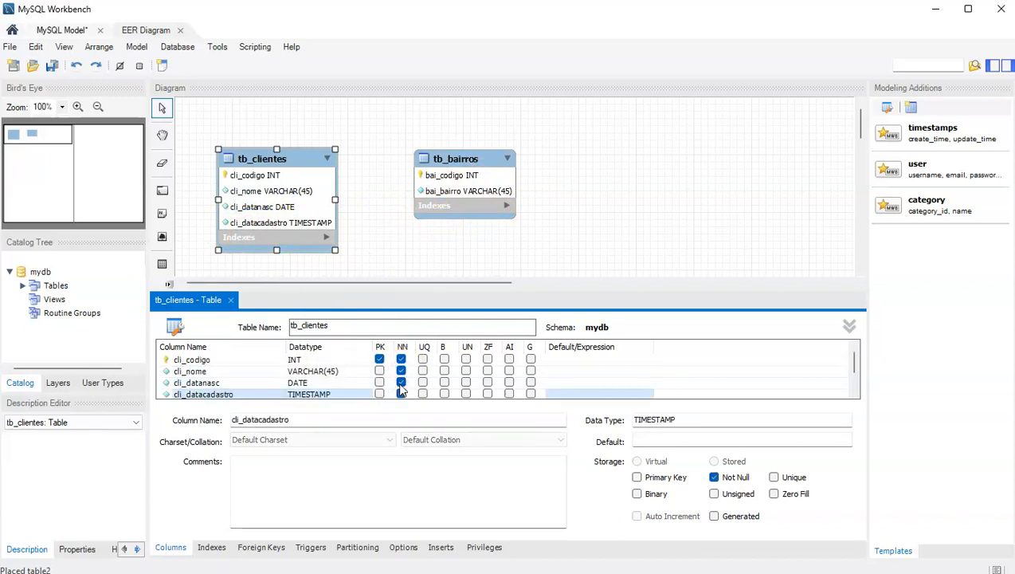
click(509, 360)
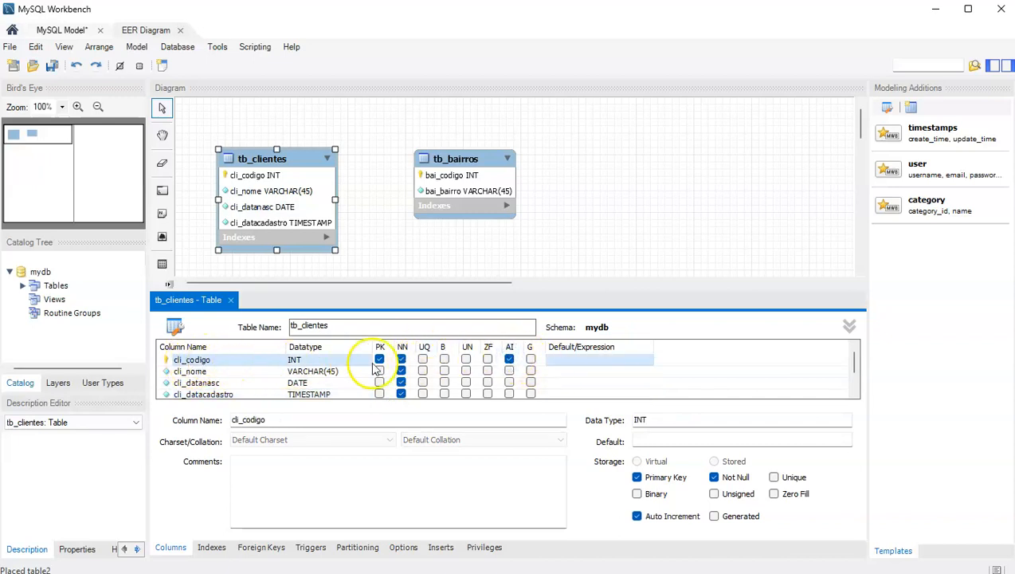
Close the table editor and draw a 1:n non-identifying relationship from tb_clientes to tb_bairros.
click(230, 300)
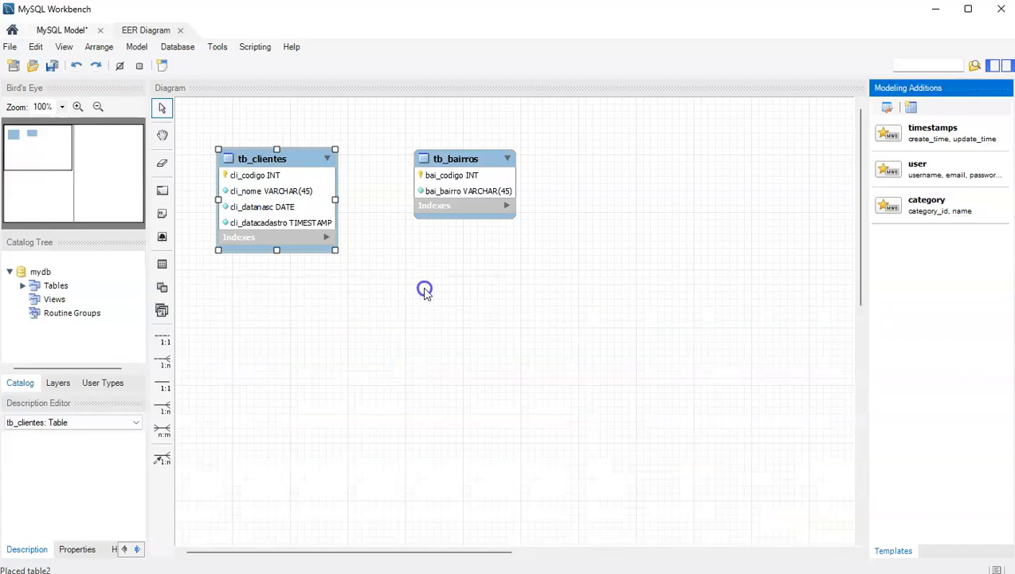
click(425, 291)
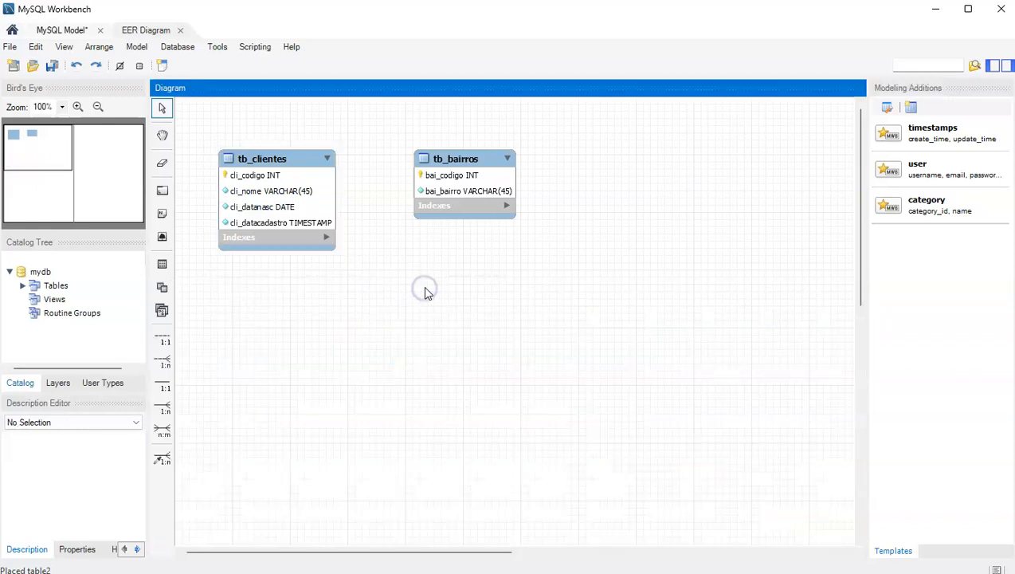
click(162, 363)
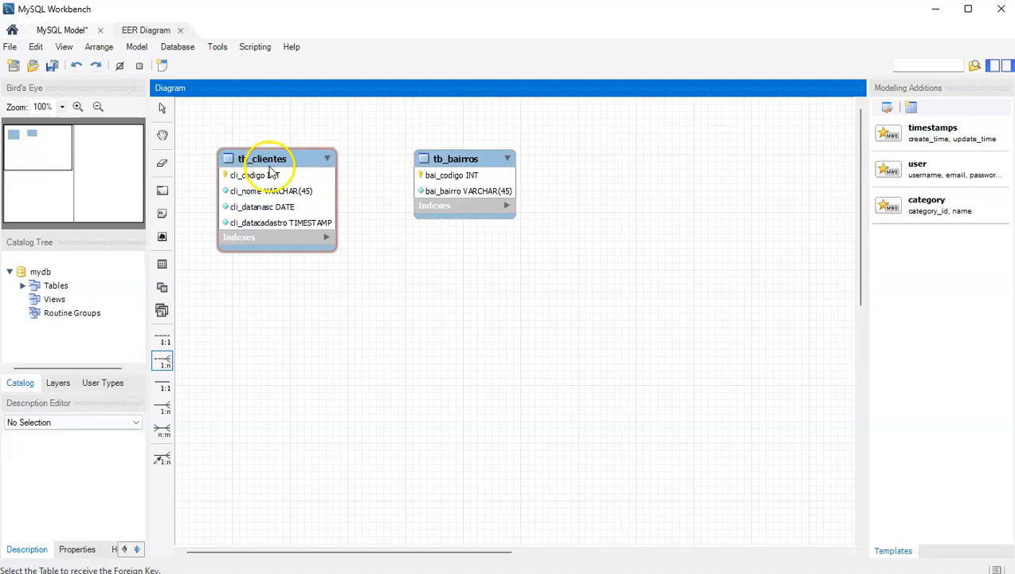
click(312, 182)
click(468, 182)
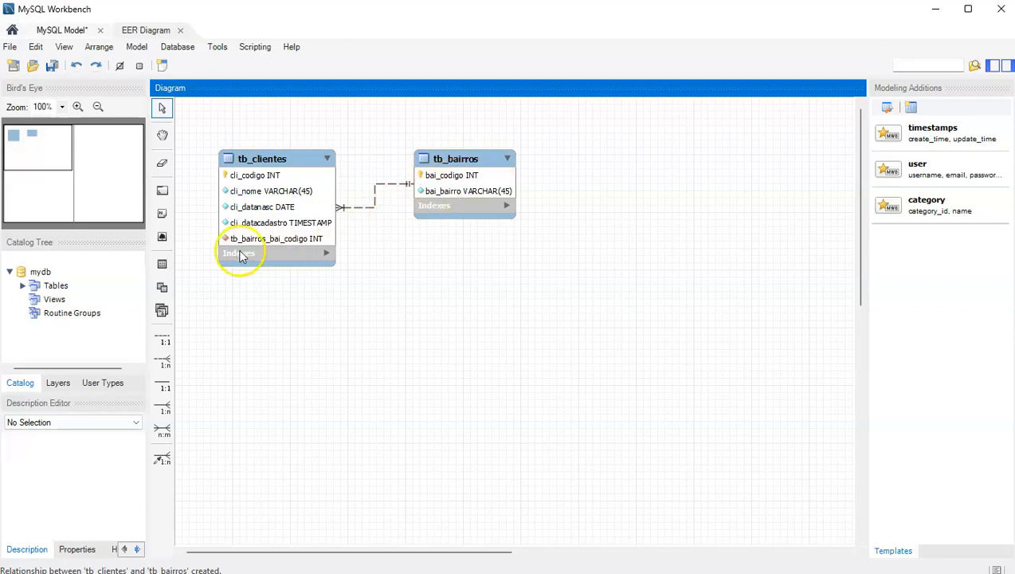
Delete the tb_clientes–tb_bairros relationship with its foreign-key column, then start a new 1:n link from tb_clientes.
right_click(375, 206)
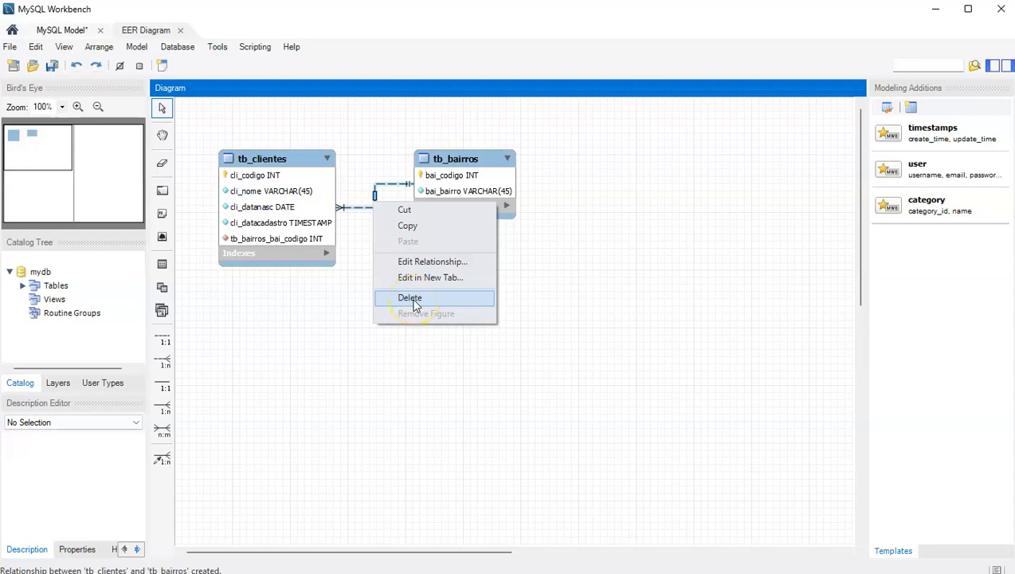
click(410, 298)
click(502, 271)
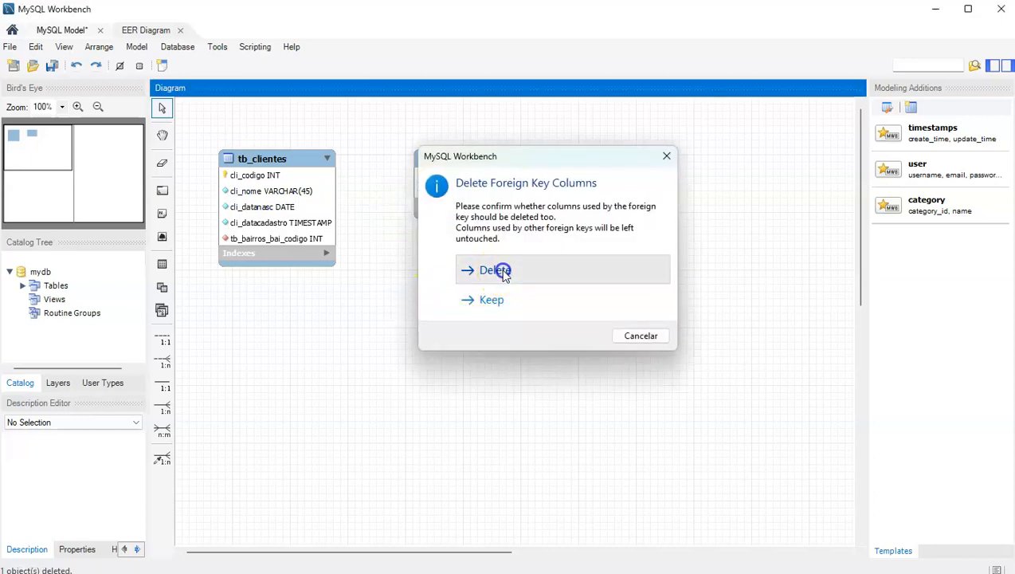
click(164, 359)
click(310, 210)
Link tb_clientes 1:n to tb_bairros and rename the foreign-key column tb_bairros_bai_codigo to cli_bai_codigo.
click(455, 187)
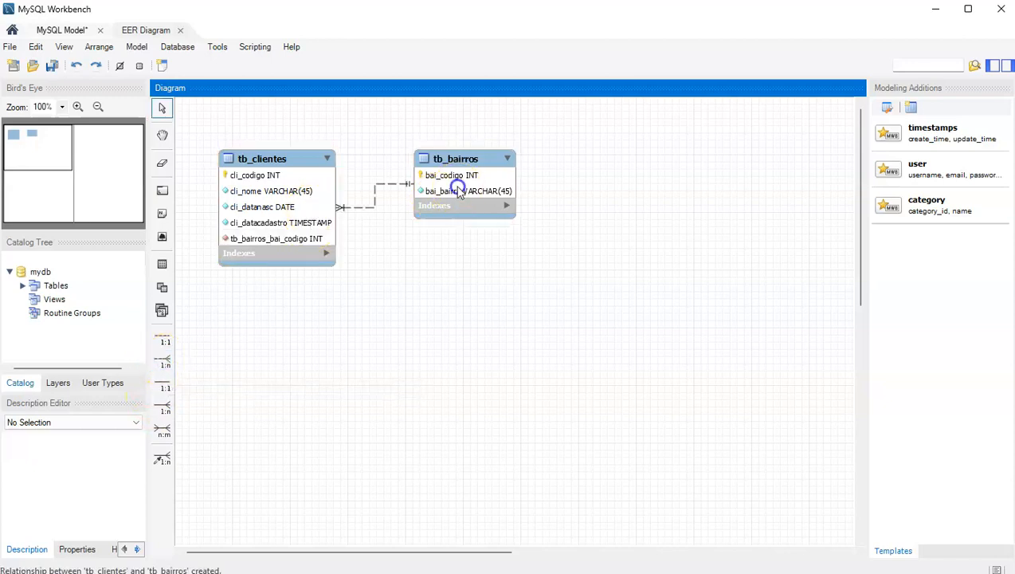
double_click(263, 239)
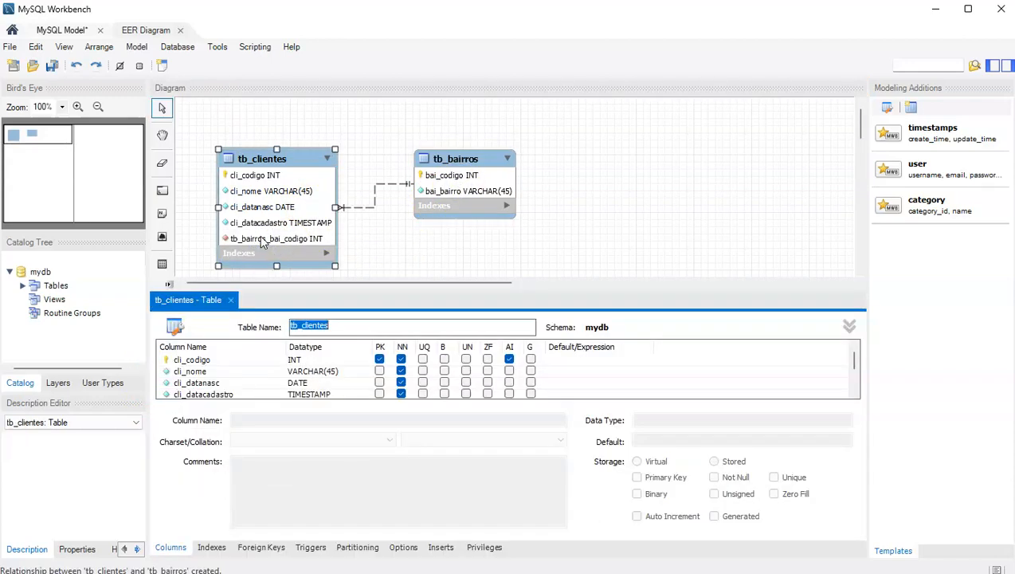
scroll(207, 389, down, 2)
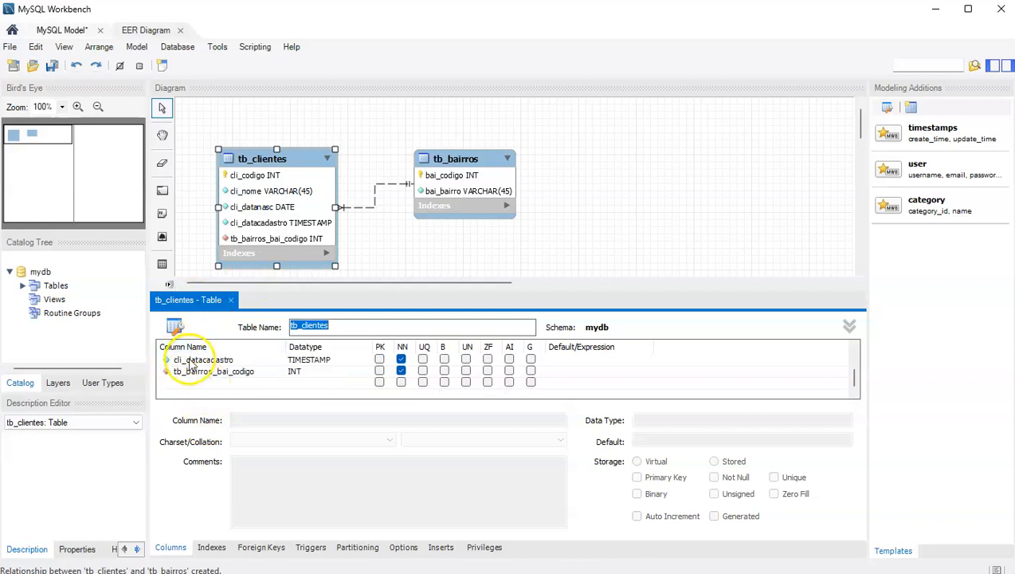
click(189, 371)
click(198, 372)
drag(209, 373, 60, 373)
text(cli)
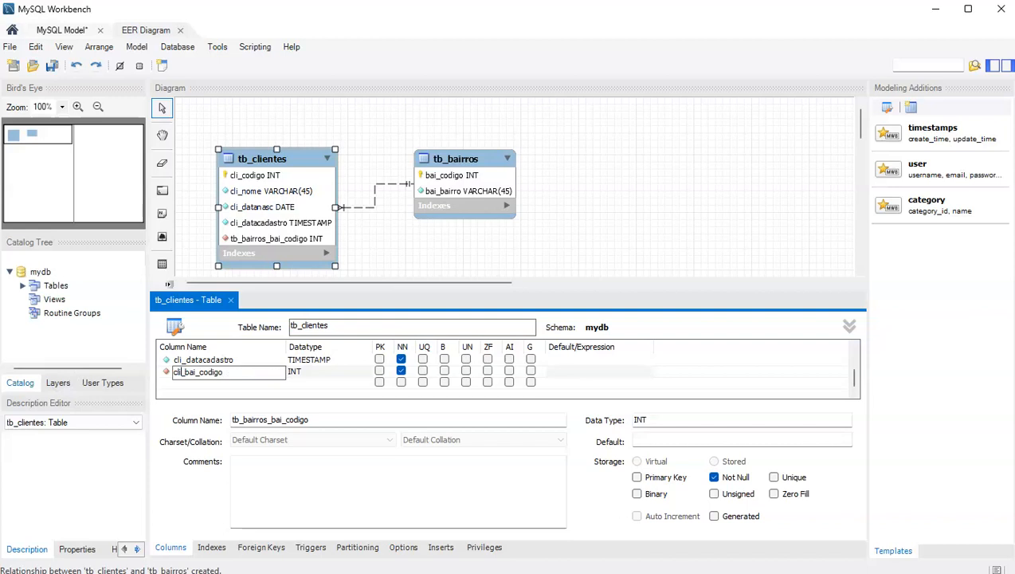
key(Return)
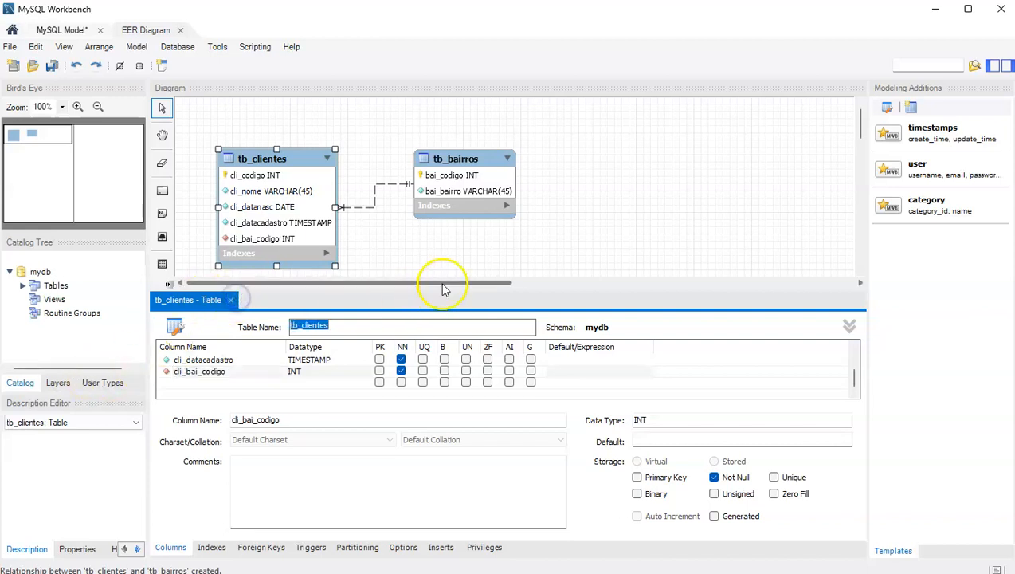
click(462, 246)
click(230, 299)
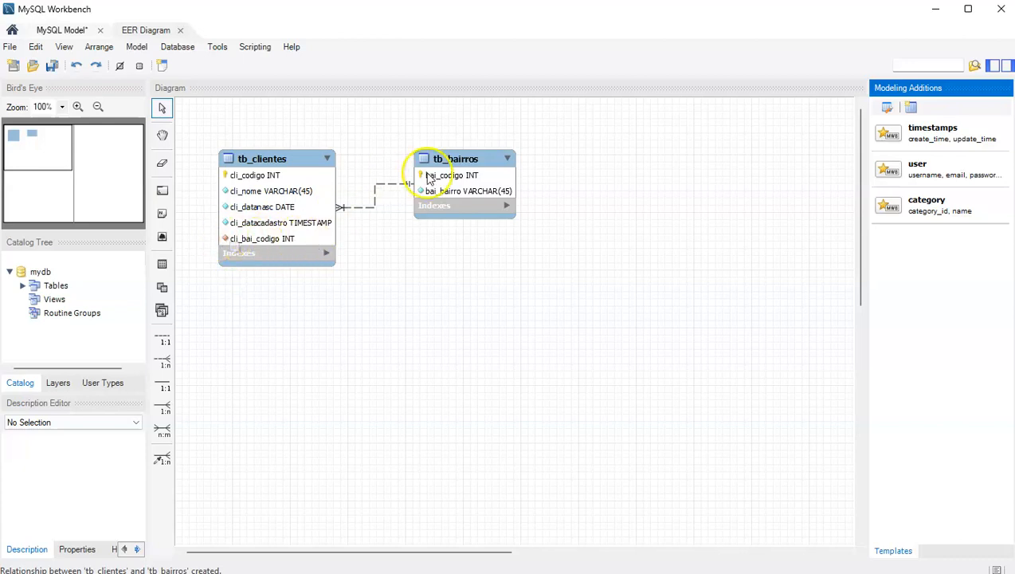
Untick NN on cli_bai_codigo and enlarge tb_clientes so the column shows in the diagram.
click(275, 151)
double_click(275, 151)
scroll(319, 362, down, 2)
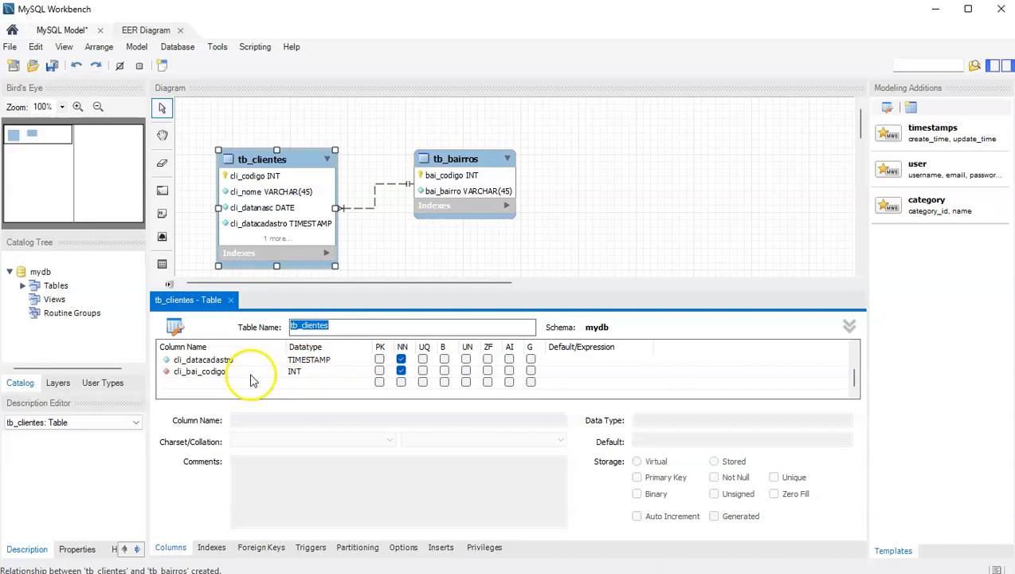
click(401, 371)
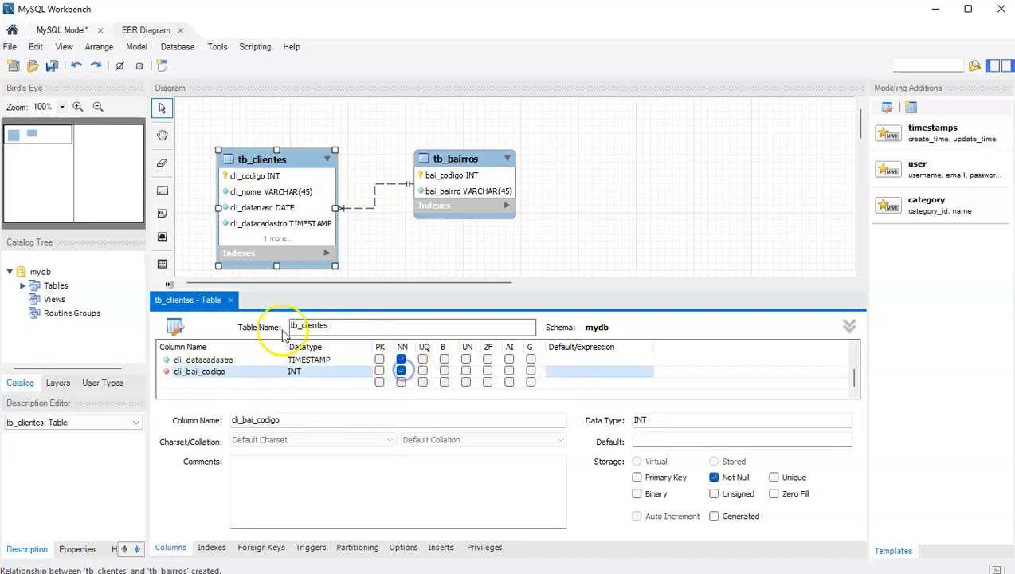
click(230, 300)
click(520, 250)
click(276, 257)
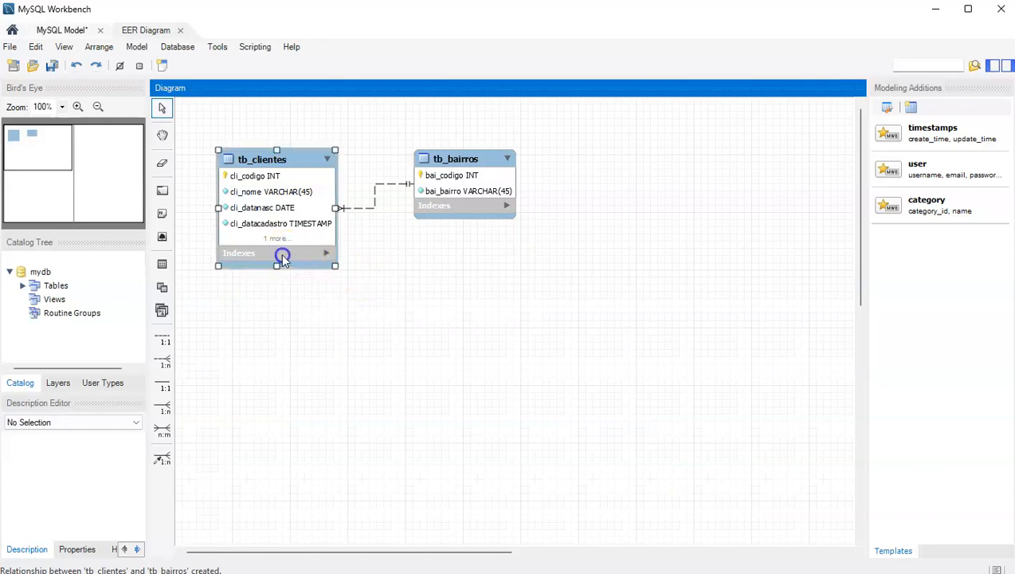
drag(276, 267, 277, 273)
click(420, 280)
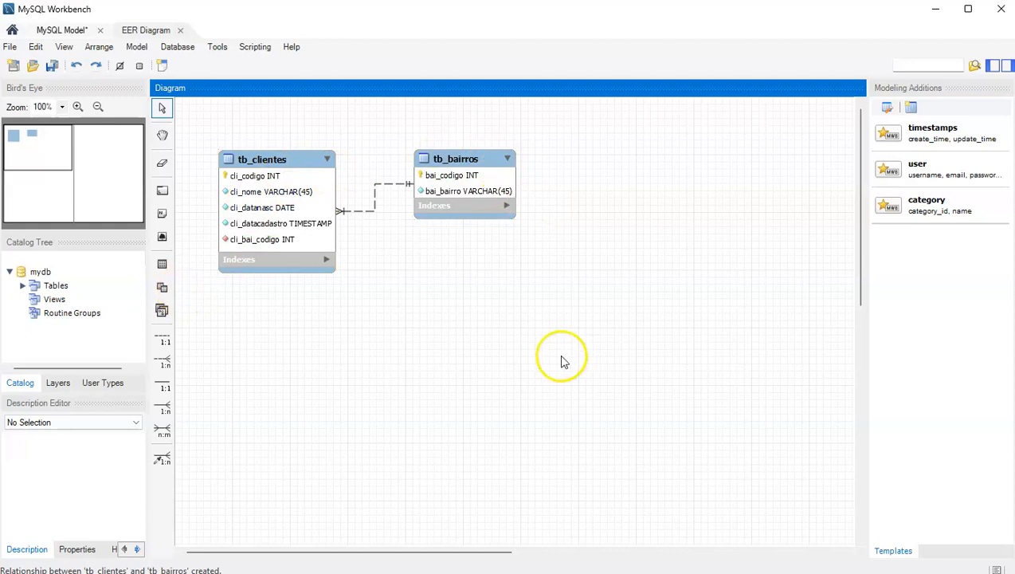
click(10, 47)
mouse_move(50, 197)
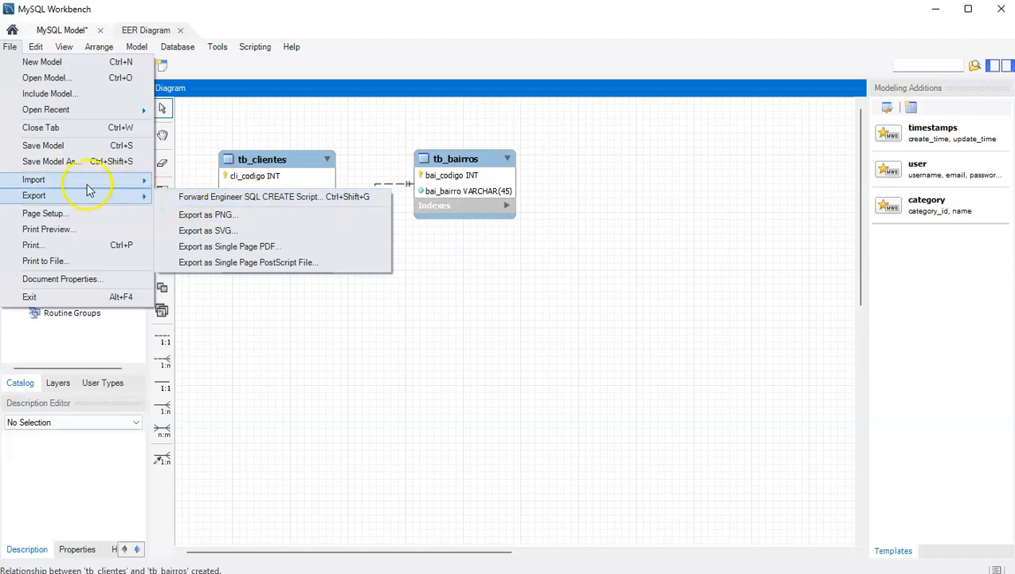
click(259, 199)
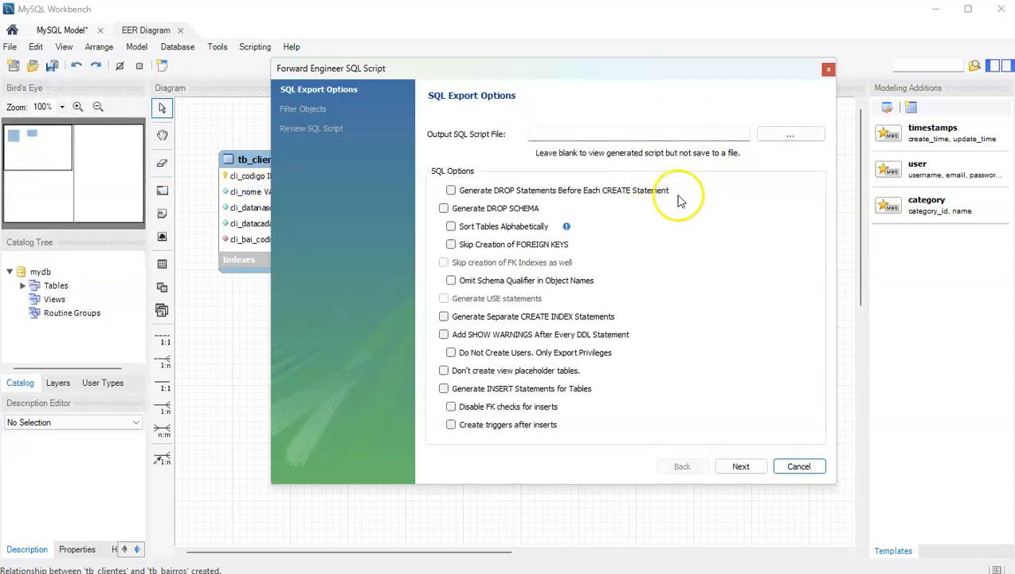
click(741, 466)
click(741, 467)
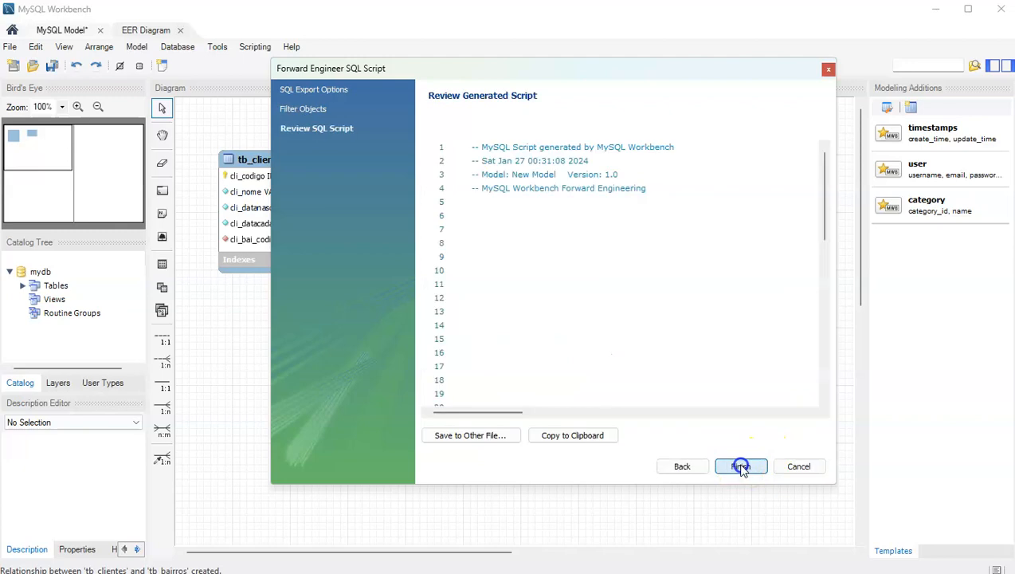
drag(825, 179, 828, 250)
drag(473, 243, 606, 307)
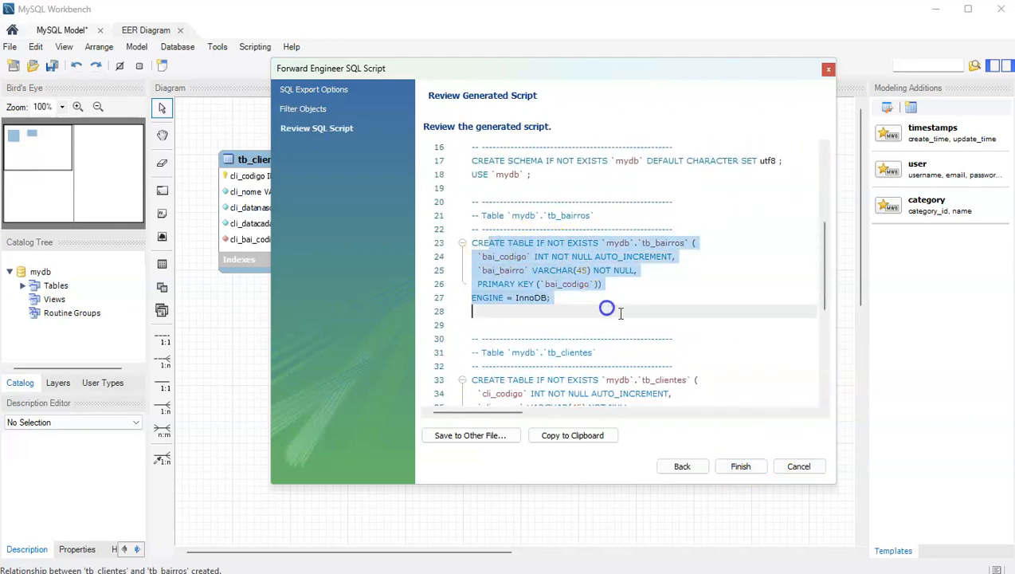
scroll(656, 349, down, 3)
drag(483, 241, 626, 324)
click(642, 349)
drag(695, 376, 624, 331)
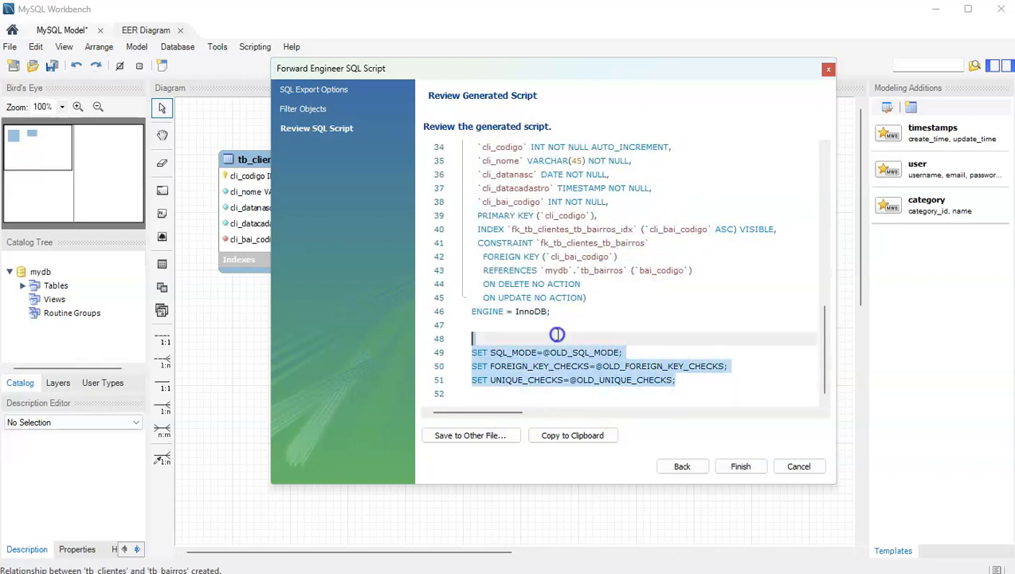
scroll(593, 310, up, 3)
scroll(582, 316, down, 2)
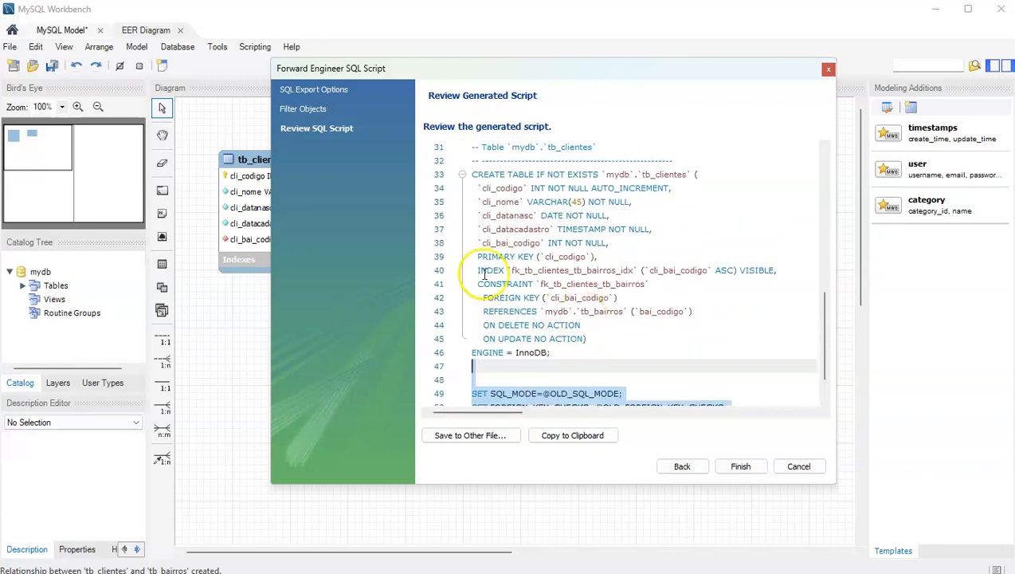
drag(477, 284, 690, 342)
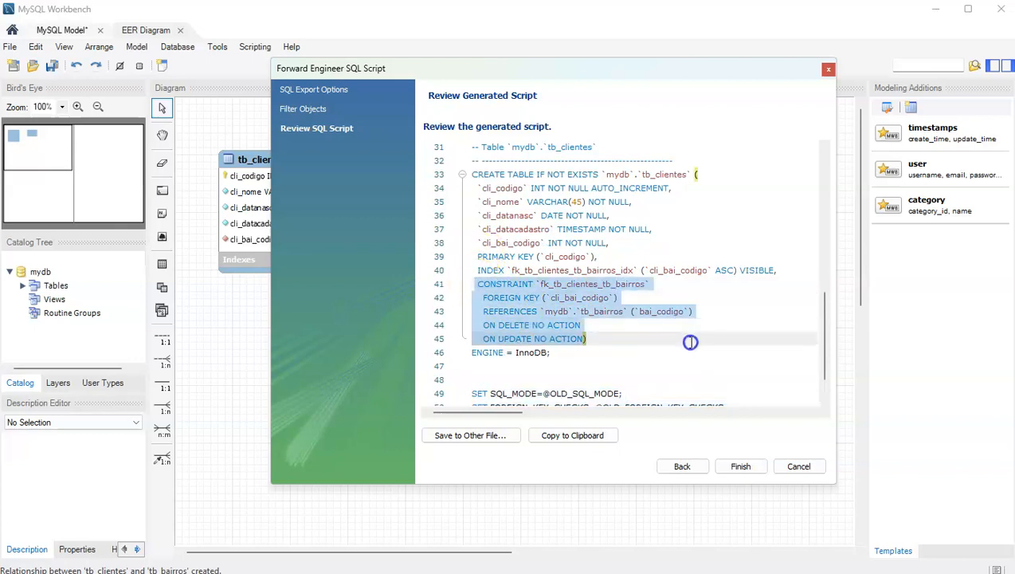
click(588, 326)
scroll(686, 306, up, 3)
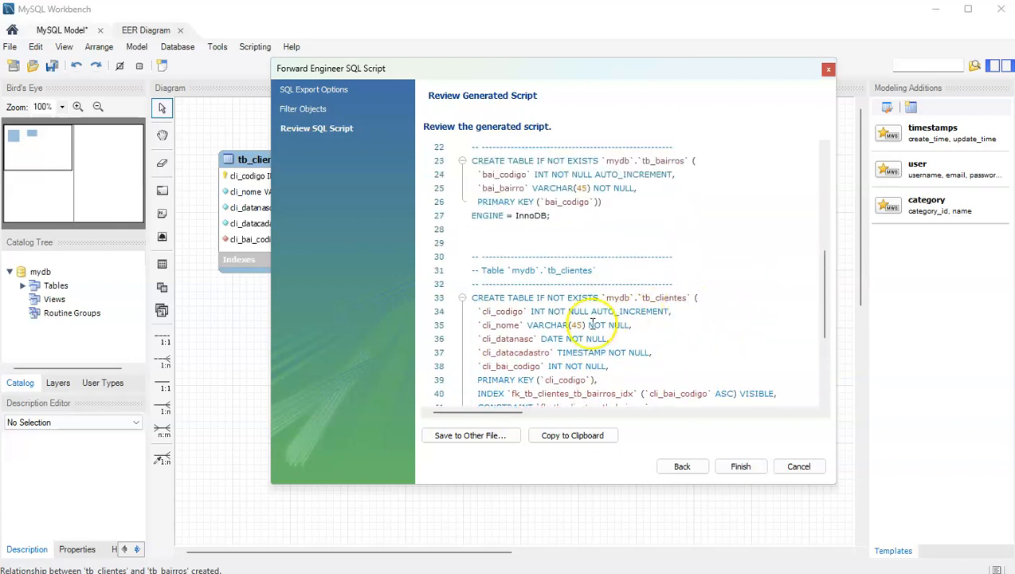
scroll(630, 279, up, 3)
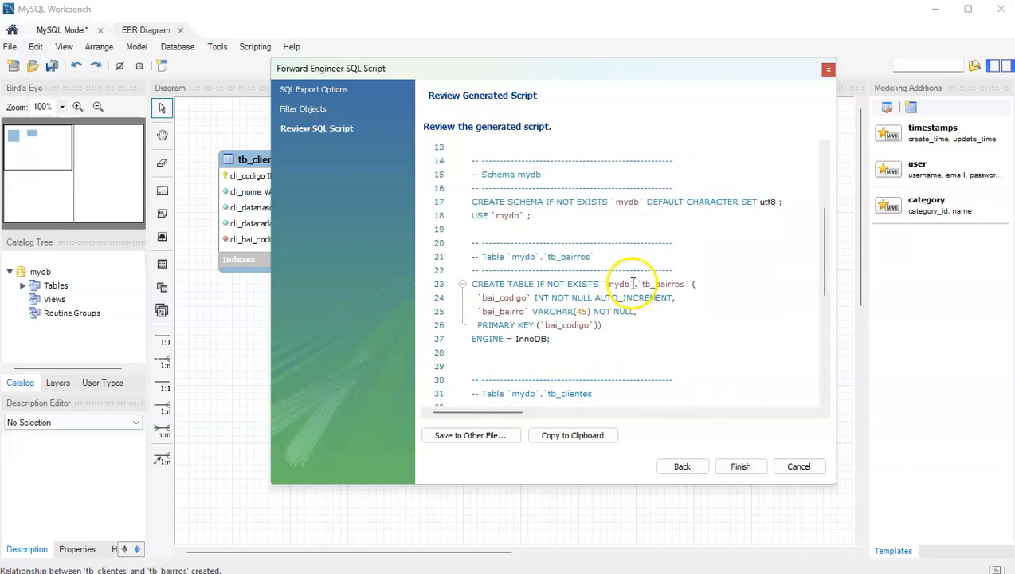
scroll(630, 283, up, 4)
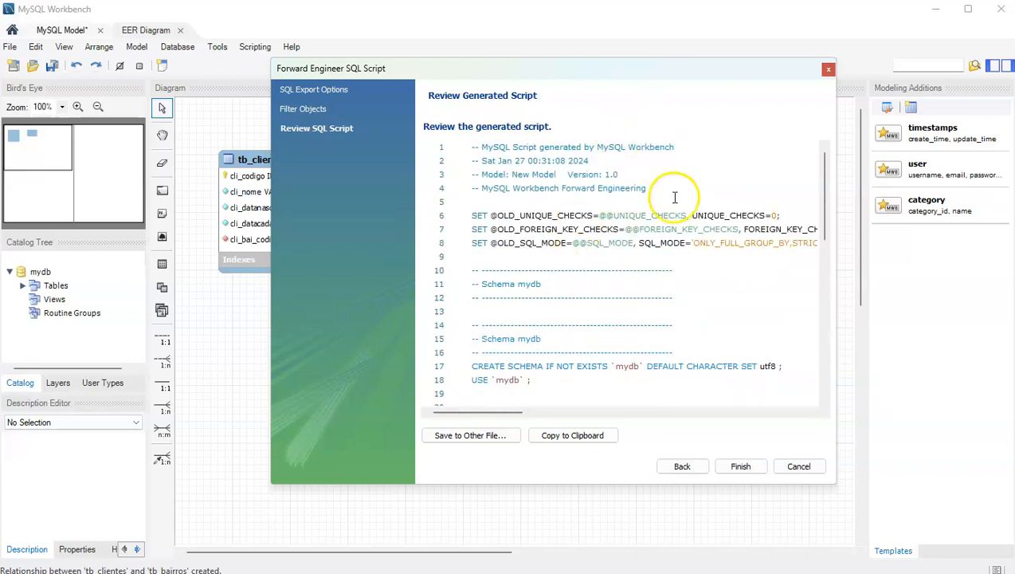
drag(822, 191, 824, 160)
click(828, 70)
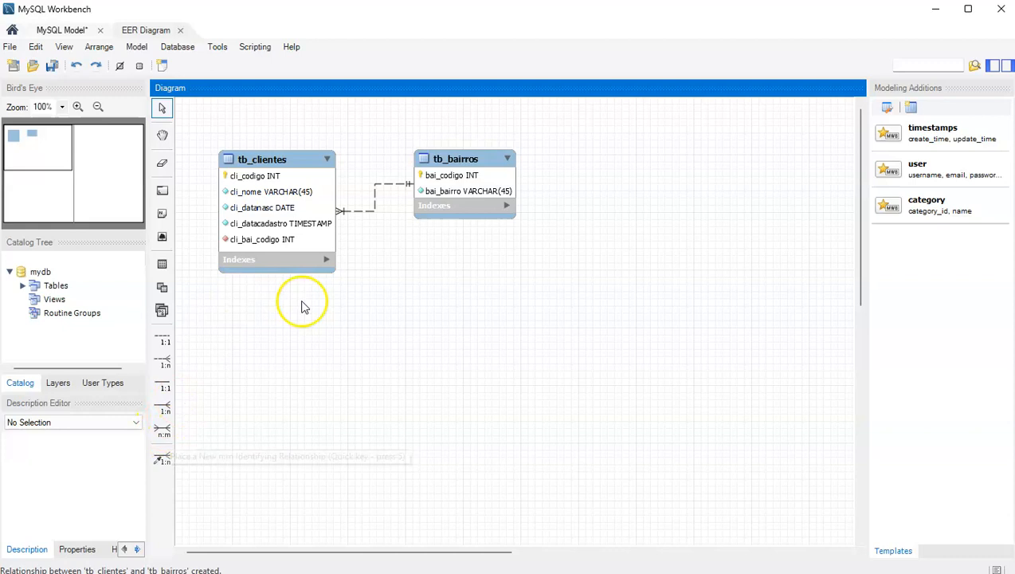
Move tb_bairros further right and create an n:m link between tb_clientes and tb_bairros.
drag(453, 162, 672, 149)
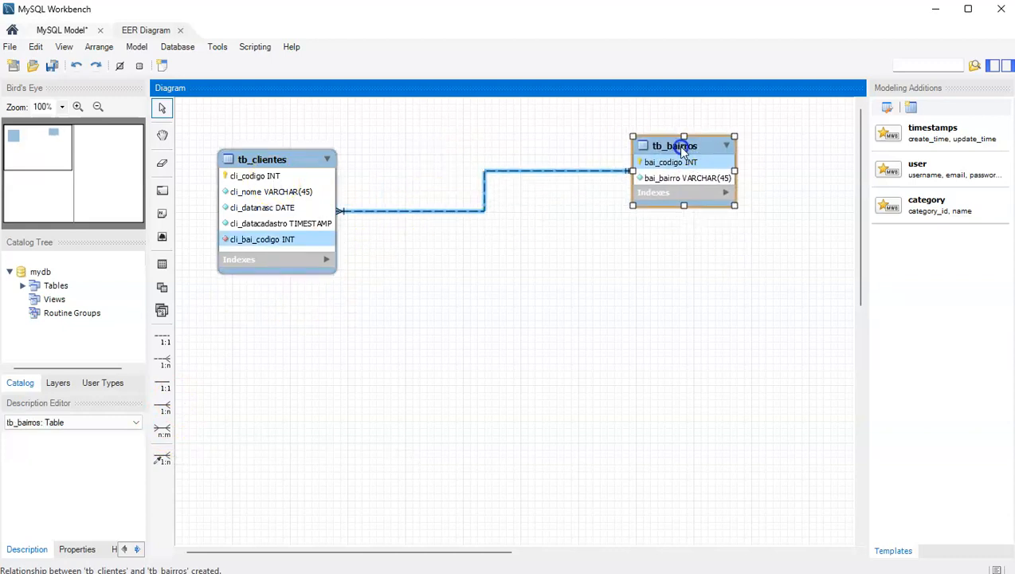
click(163, 431)
click(301, 242)
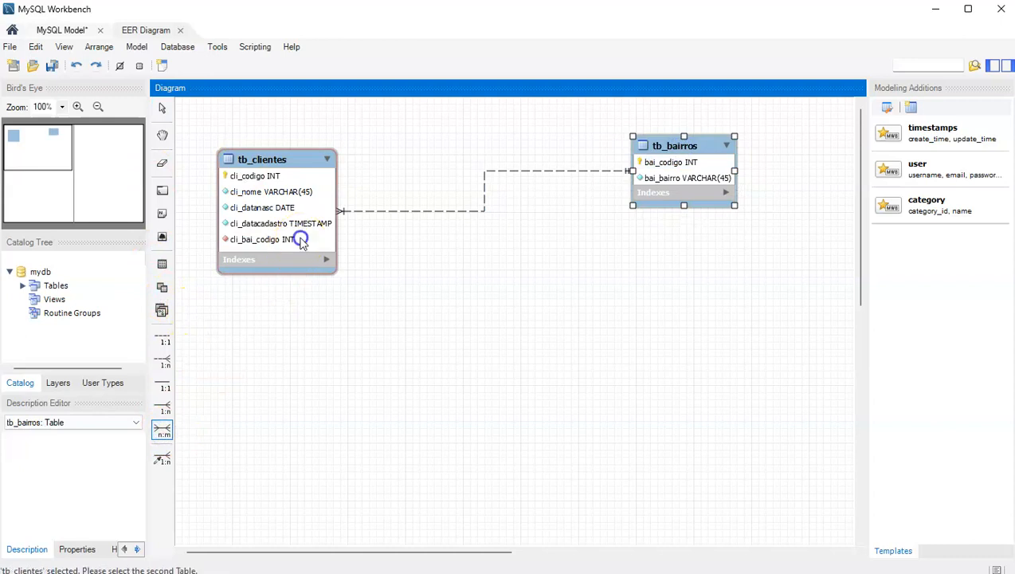
click(687, 188)
drag(483, 177, 467, 333)
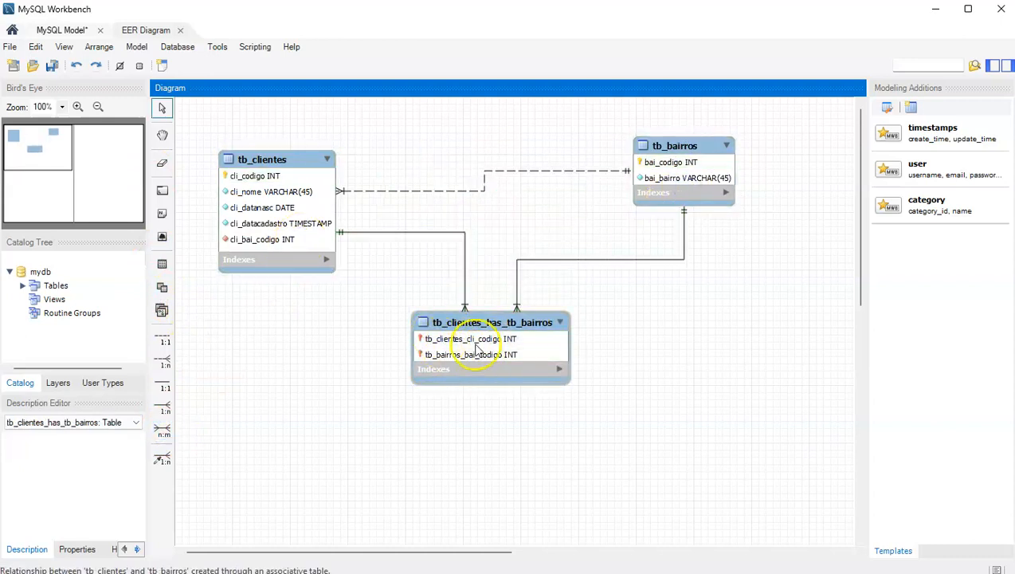
Inspect the generated tb_clientes_has_tb_bairros table, then delete it from the diagram.
click(420, 343)
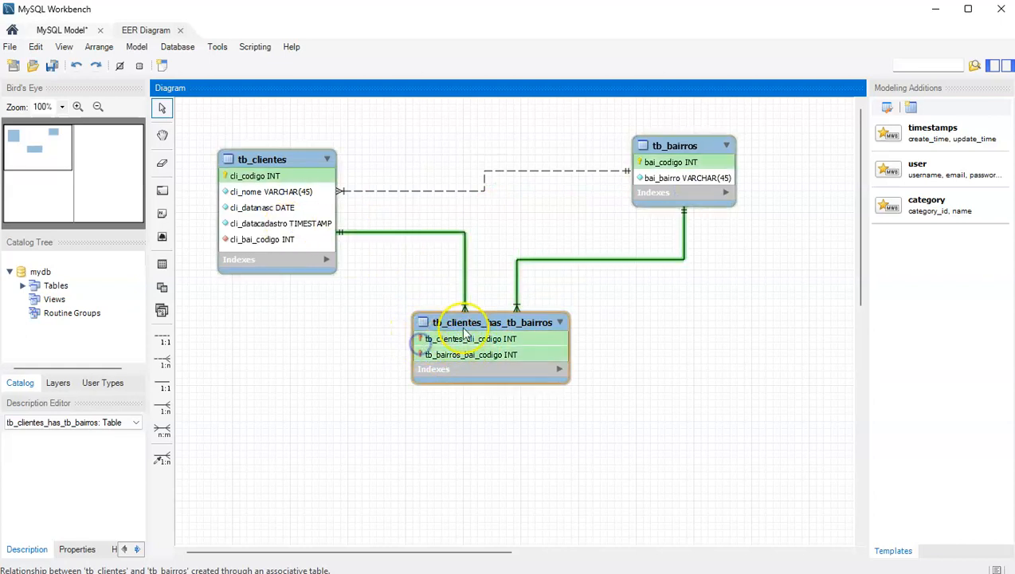
double_click(467, 323)
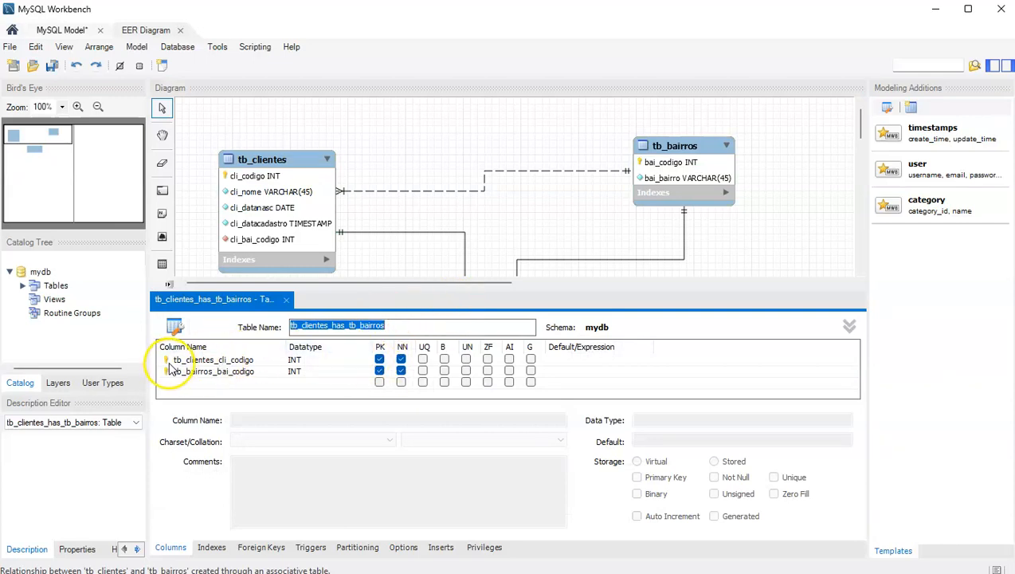
scroll(550, 224, down, 3)
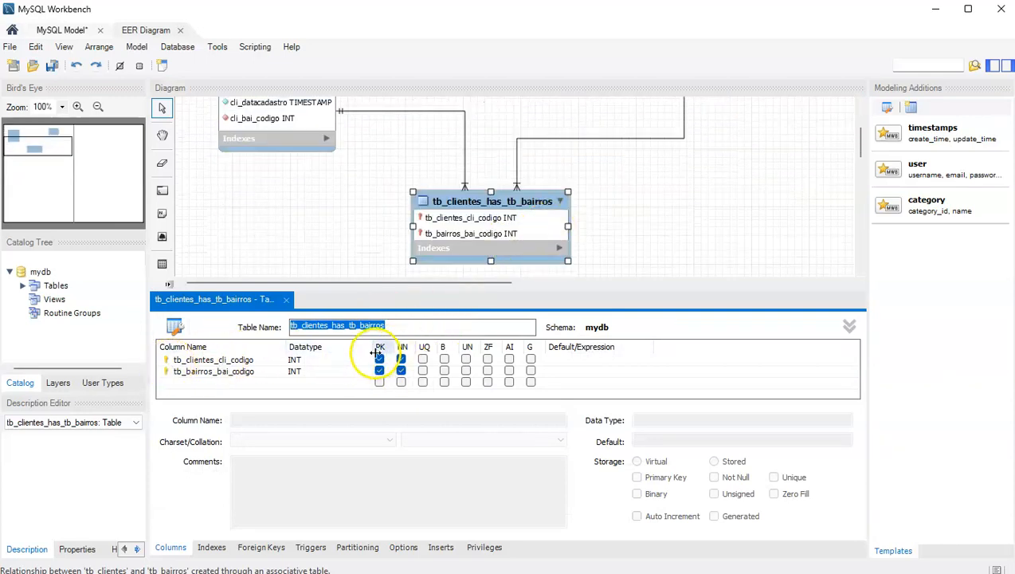
click(289, 299)
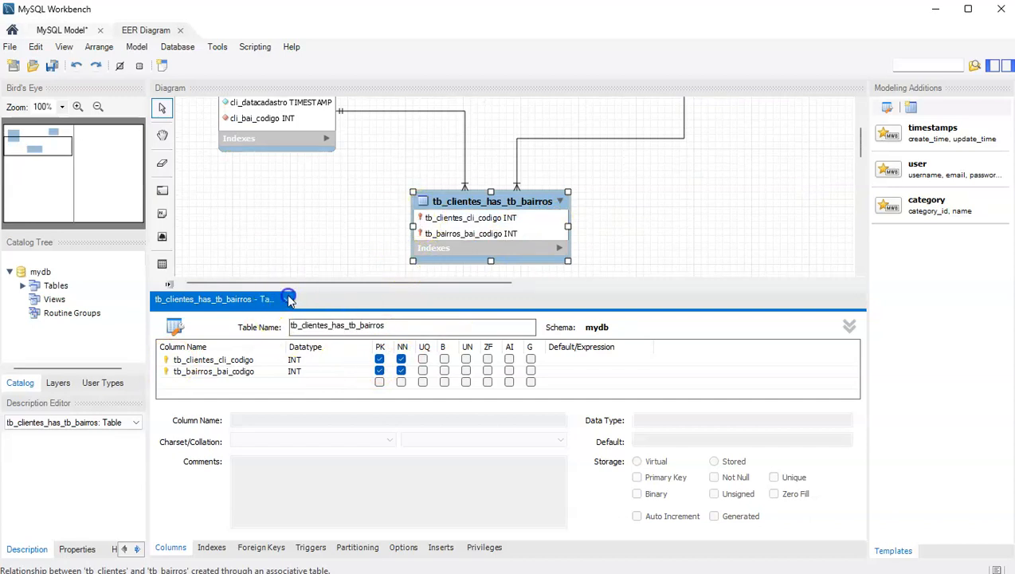
click(288, 299)
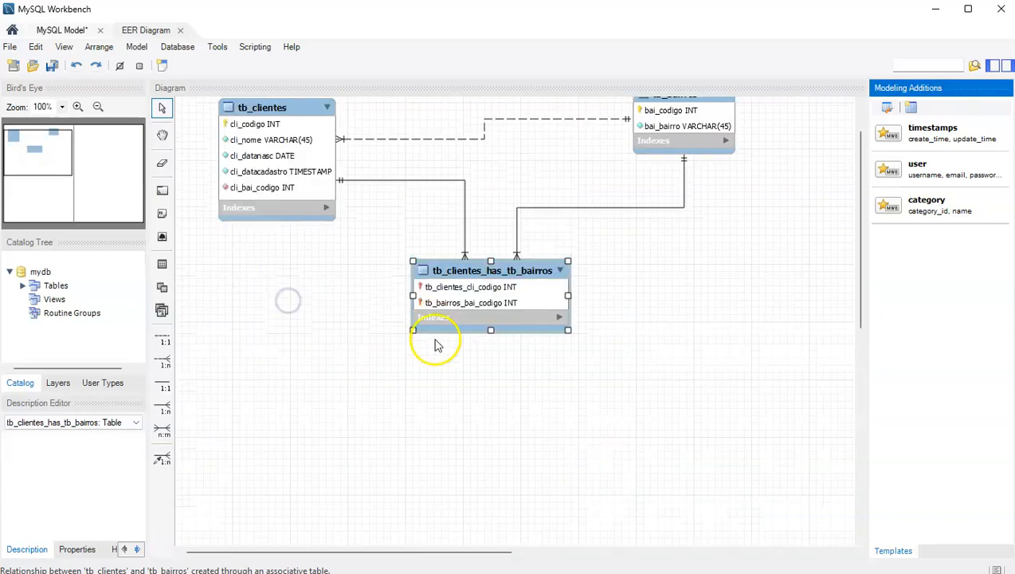
scroll(436, 340, up, 1)
click(473, 359)
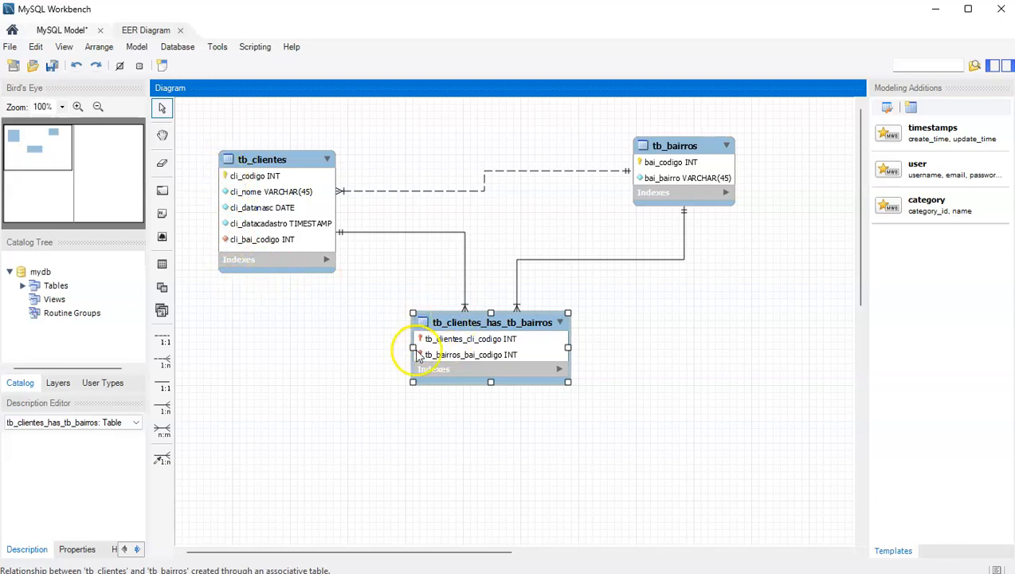
click(489, 325)
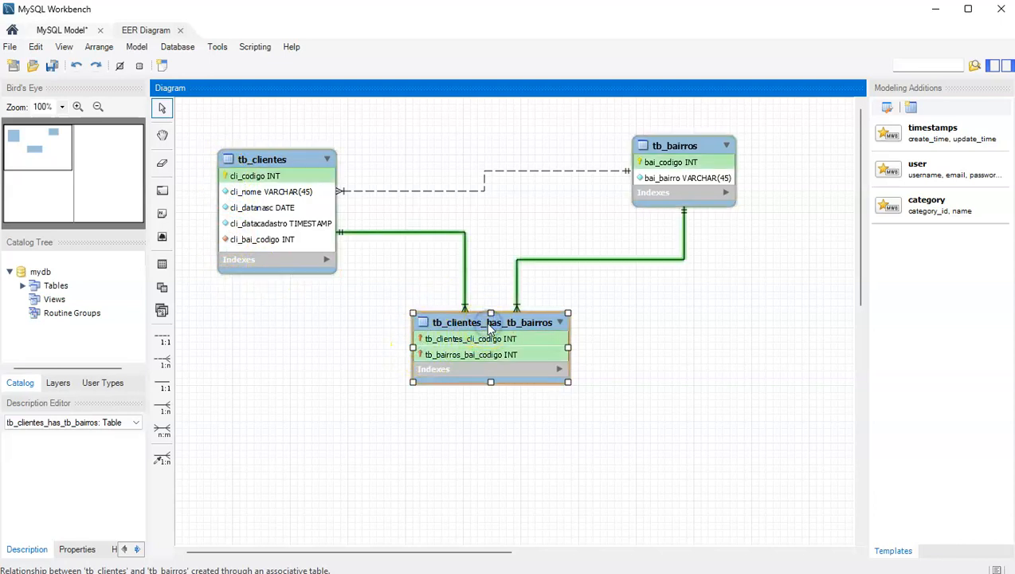
key(Delete)
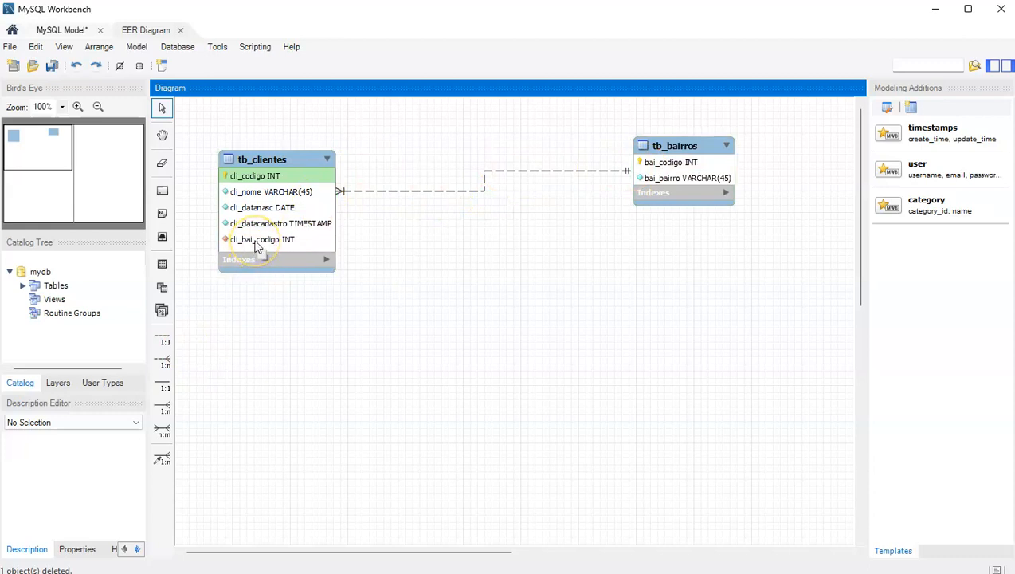
Tick then untick PK for cli_bai_codigo in tb_clientes, keeping it out of the primary key.
double_click(274, 162)
scroll(256, 366, down, 1)
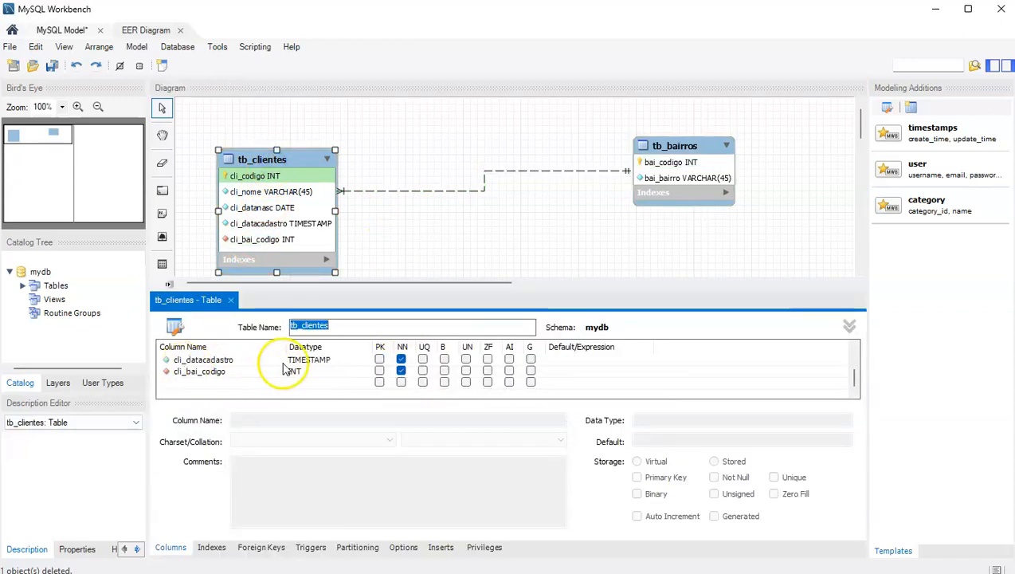
click(379, 371)
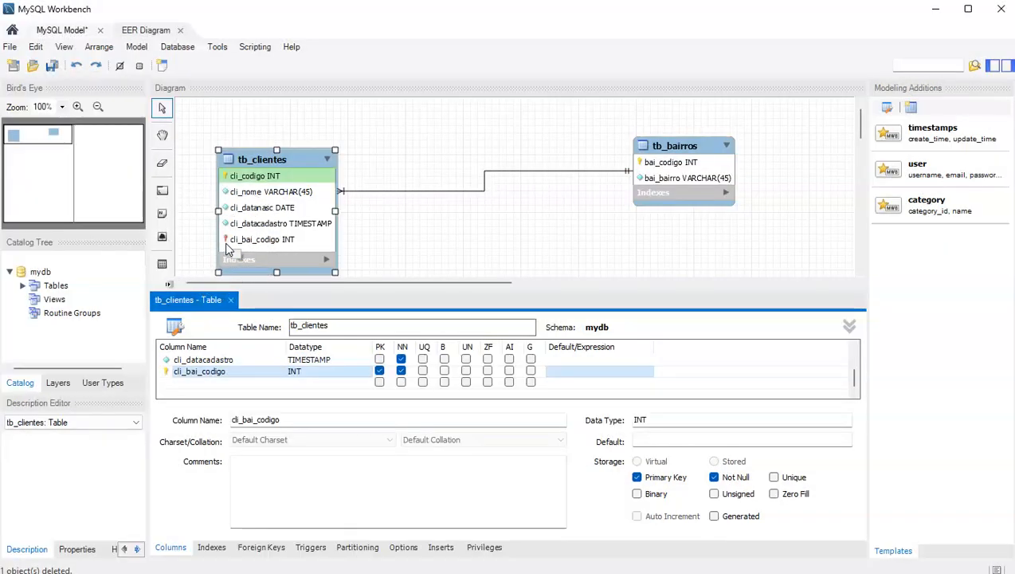
click(379, 376)
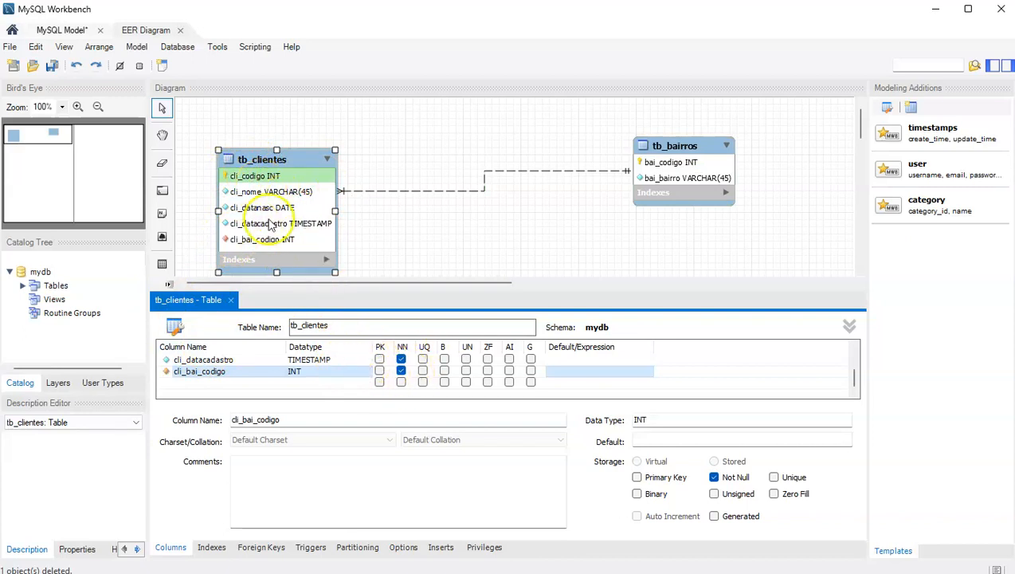
click(231, 300)
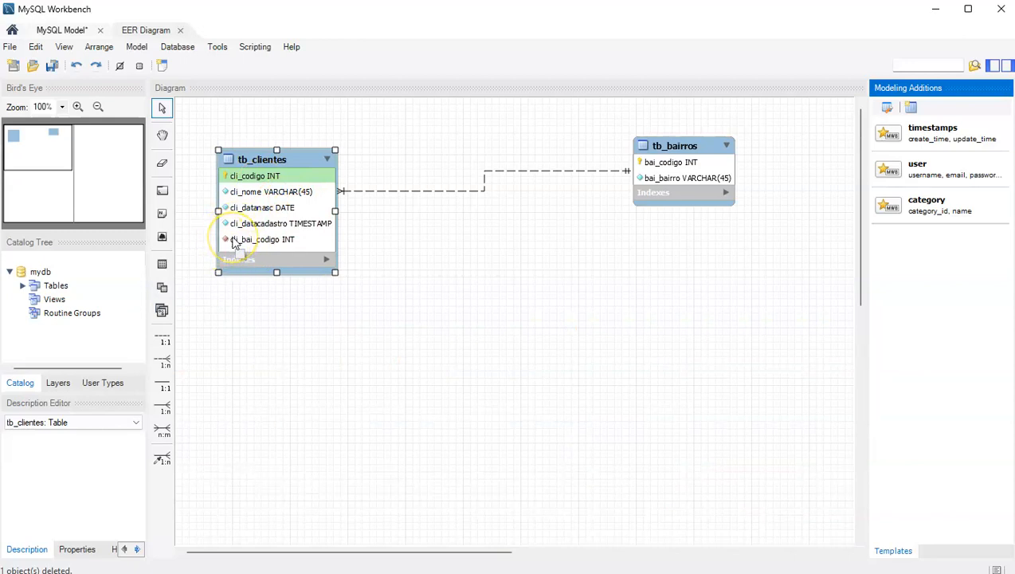
Drag tb_bairros back left, closer to tb_clientes.
click(542, 258)
drag(663, 150, 524, 170)
click(742, 170)
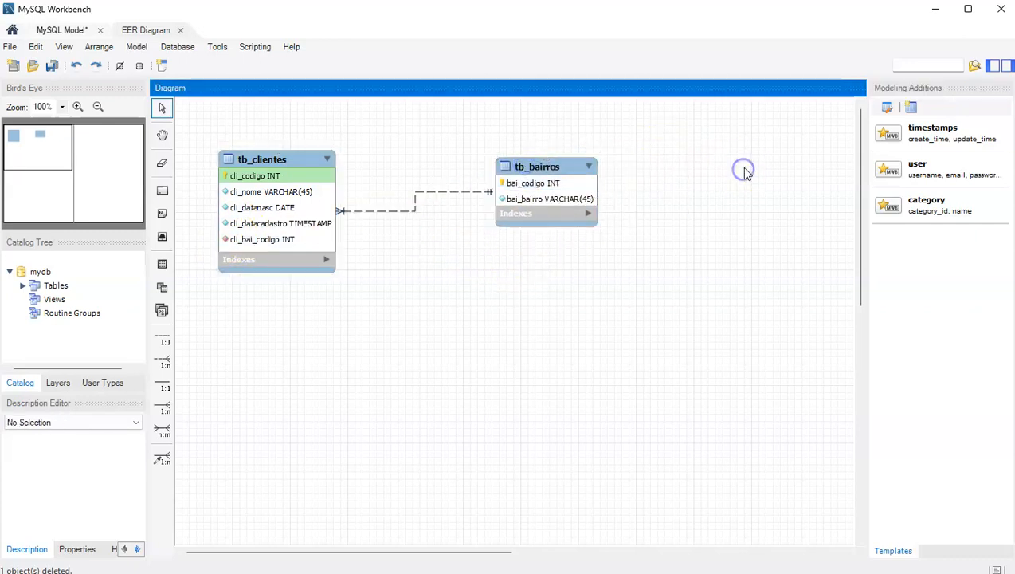